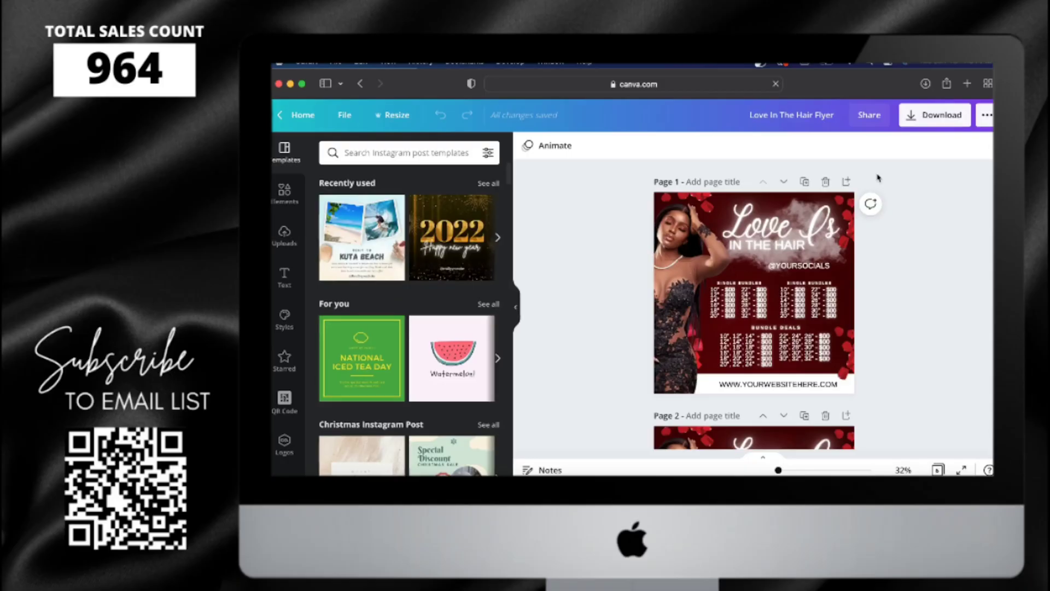
Step: Add a new blank page and search Elements for 'valentine' backgrounds
{"action": "left_click", "coordinate": [845, 183]}
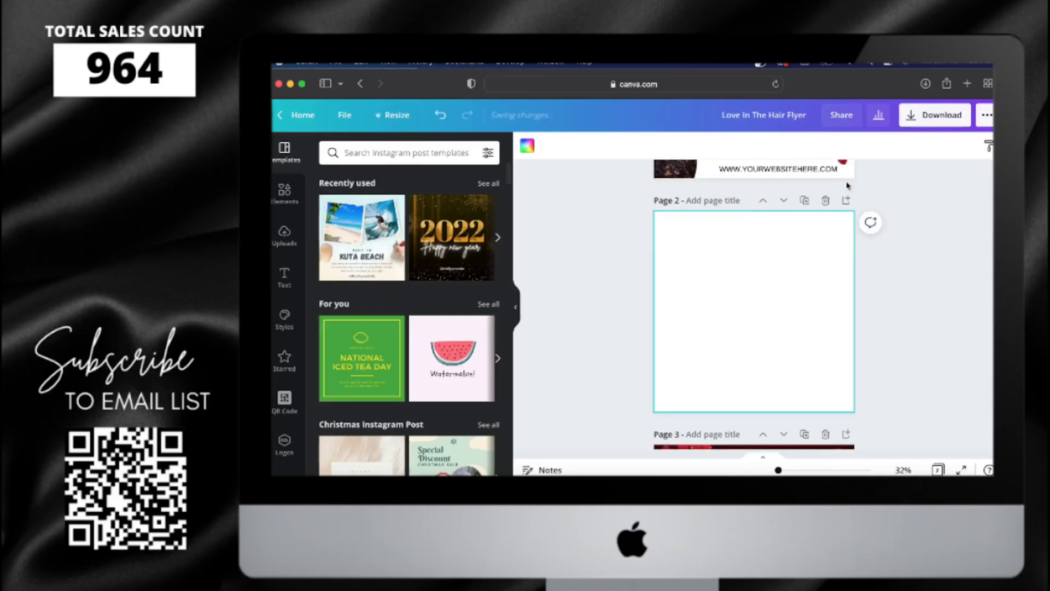
{"action": "left_click", "coordinate": [284, 193]}
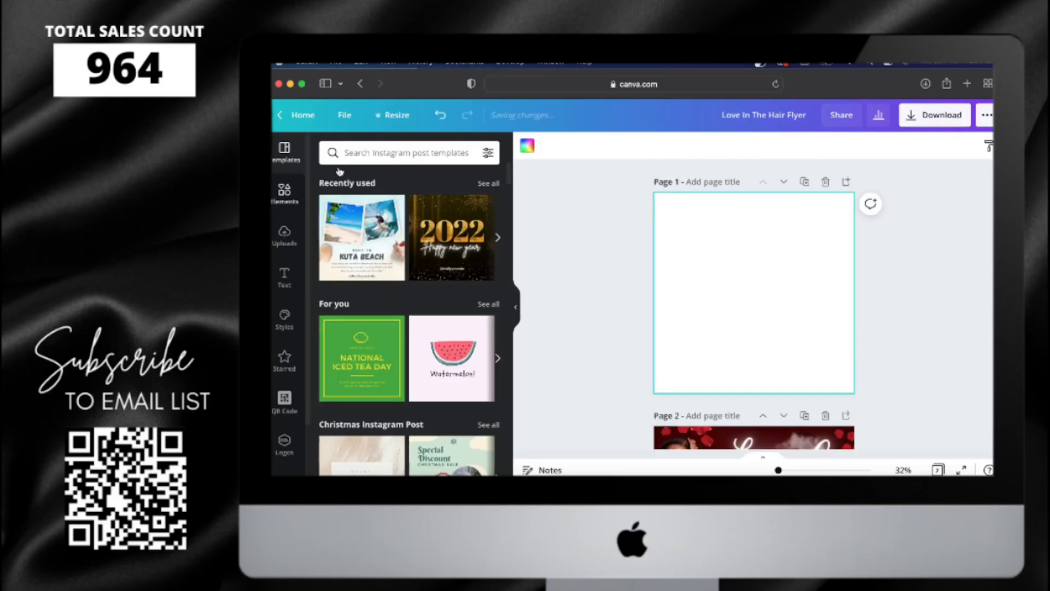
{"action": "left_click", "coordinate": [378, 154]}
{"action": "type", "text": "valentine"}
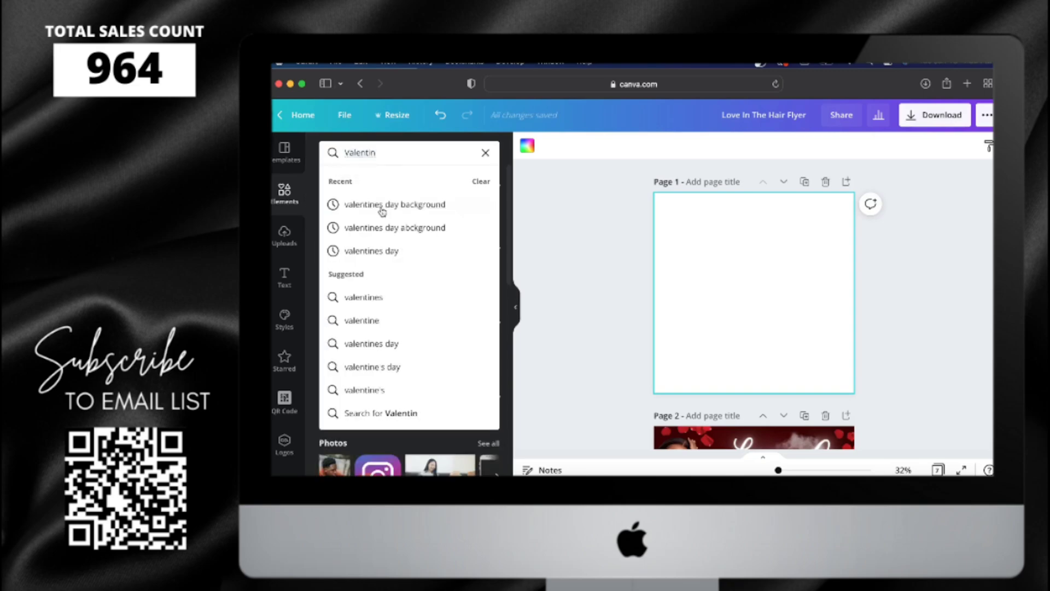
{"action": "left_click", "coordinate": [347, 205]}
Step: Place the red Valentine's background photo and stretch it edge to edge over the page
{"action": "left_click_drag", "start_coordinate": [471, 361], "coordinate": [711, 321]}
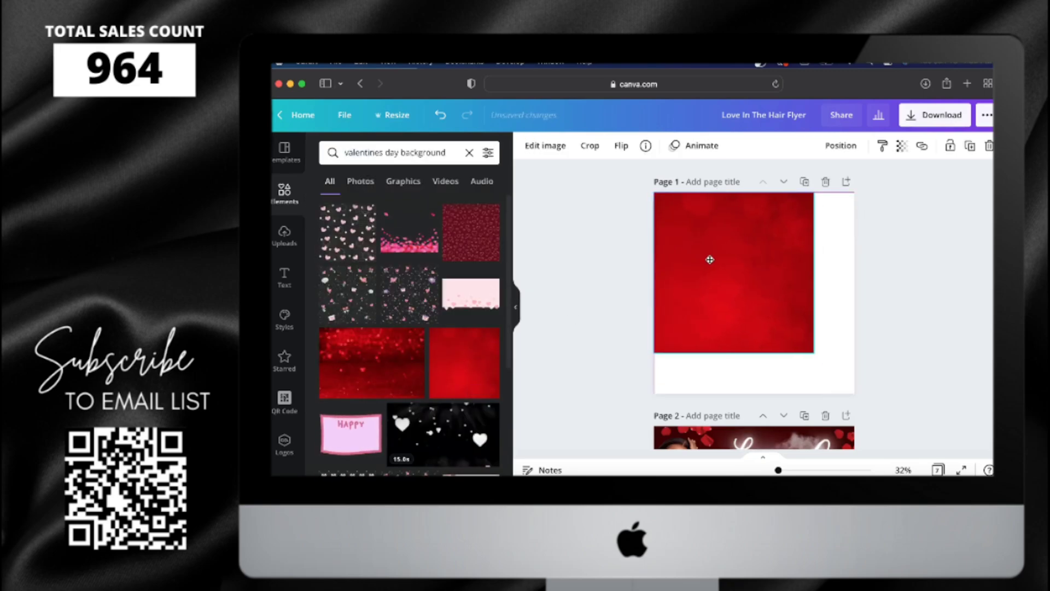
{"action": "left_click_drag", "start_coordinate": [848, 379], "coordinate": [856, 394]}
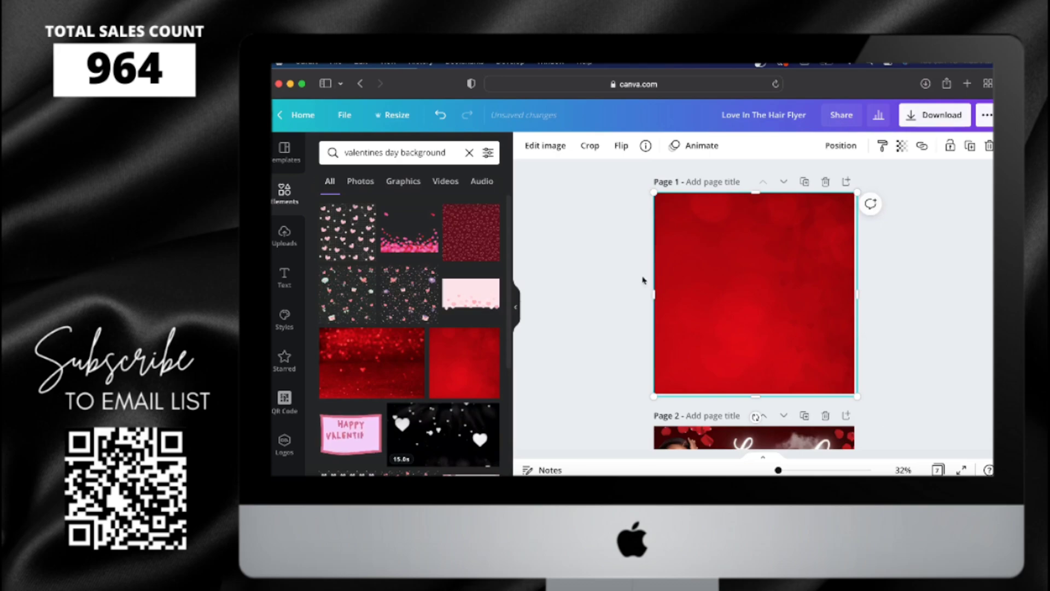
{"action": "left_click_drag", "start_coordinate": [694, 284], "coordinate": [697, 284]}
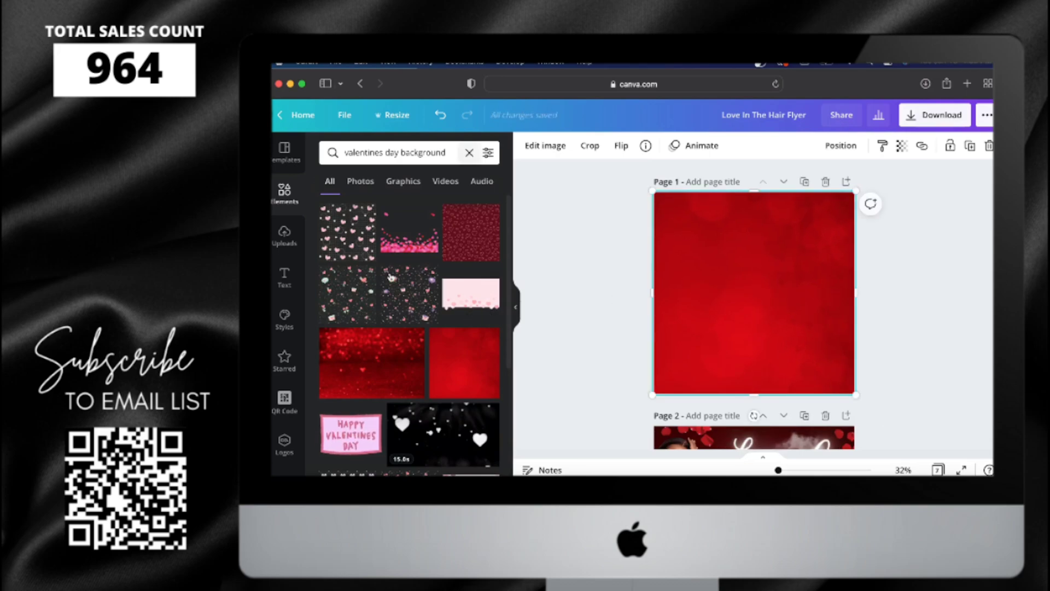
Step: Add a white square shape and move it down and left on the page
{"action": "left_click", "coordinate": [385, 319]}
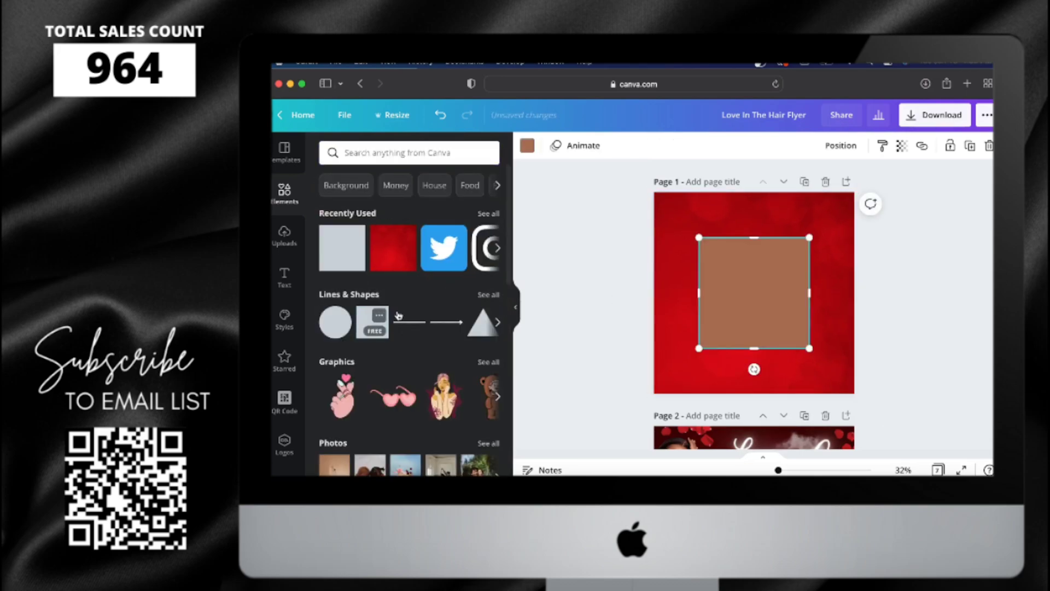
{"action": "left_click", "coordinate": [527, 145]}
{"action": "left_click", "coordinate": [424, 206]}
{"action": "left_click_drag", "start_coordinate": [749, 266], "coordinate": [854, 386]}
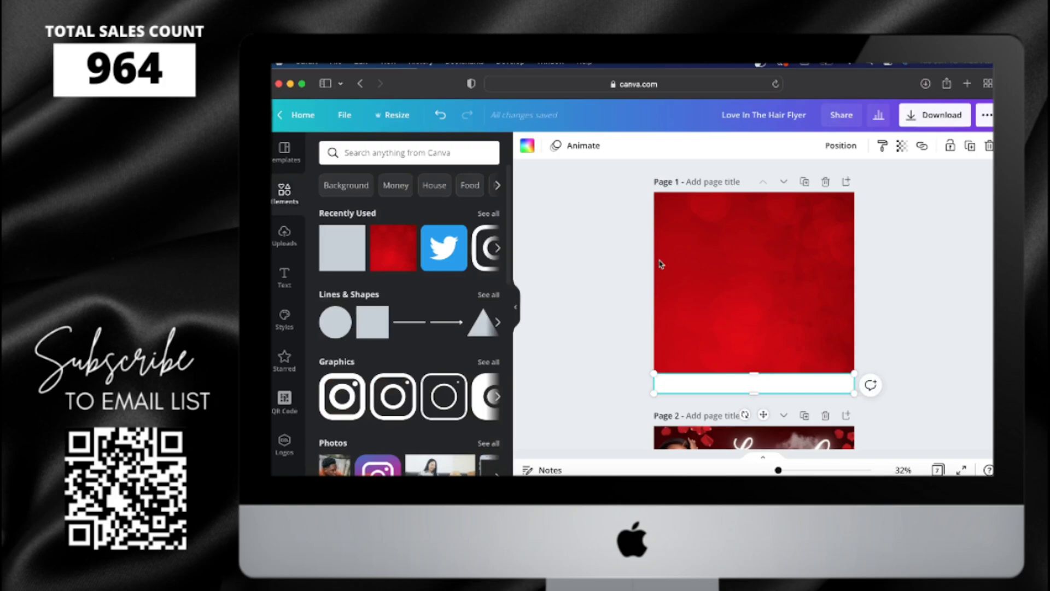
Step: Add a second square, make it black and stretch it across the whole page
{"action": "left_click", "coordinate": [365, 324]}
{"action": "left_click_drag", "start_coordinate": [730, 307], "coordinate": [685, 261]}
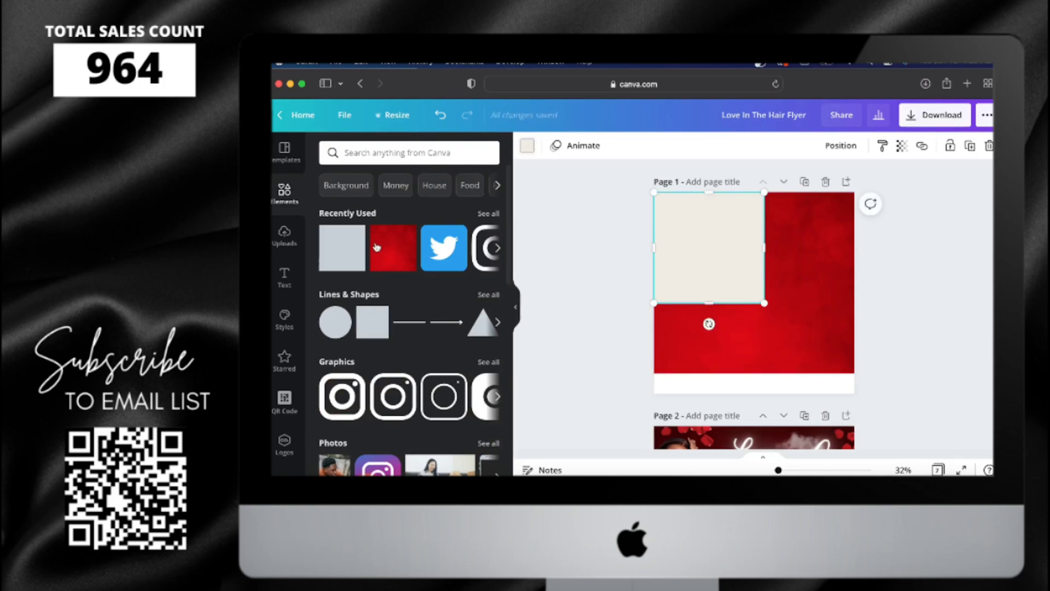
{"action": "left_click", "coordinate": [527, 145]}
{"action": "left_click", "coordinate": [363, 206]}
{"action": "left_click_drag", "start_coordinate": [765, 304], "coordinate": [855, 352]}
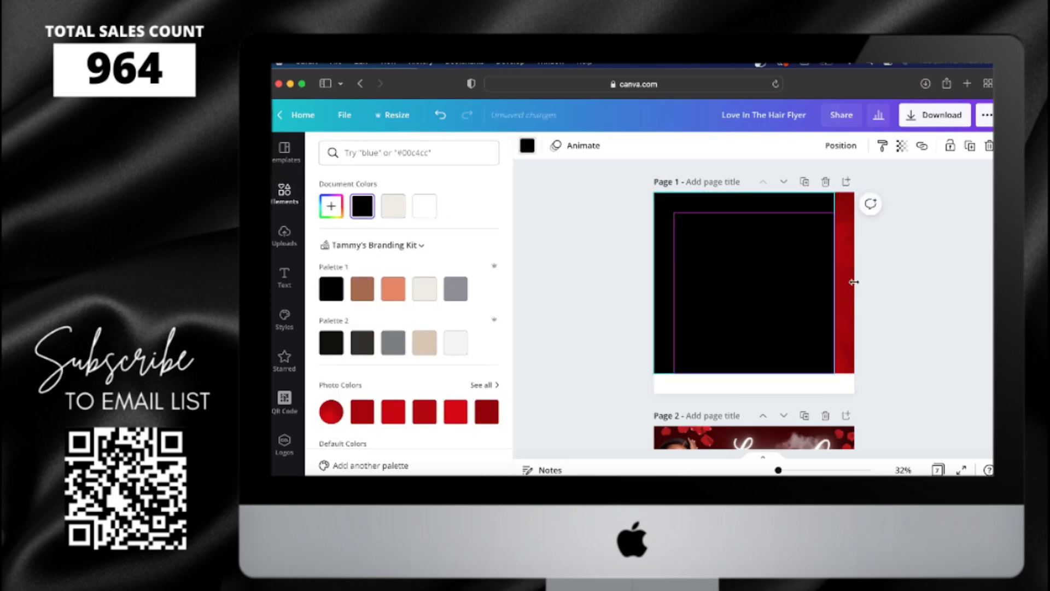
{"action": "left_click_drag", "start_coordinate": [854, 282], "coordinate": [854, 282]}
Step: Lower the black square's transparency so the red background turns deep burgundy
{"action": "left_click", "coordinate": [902, 145]}
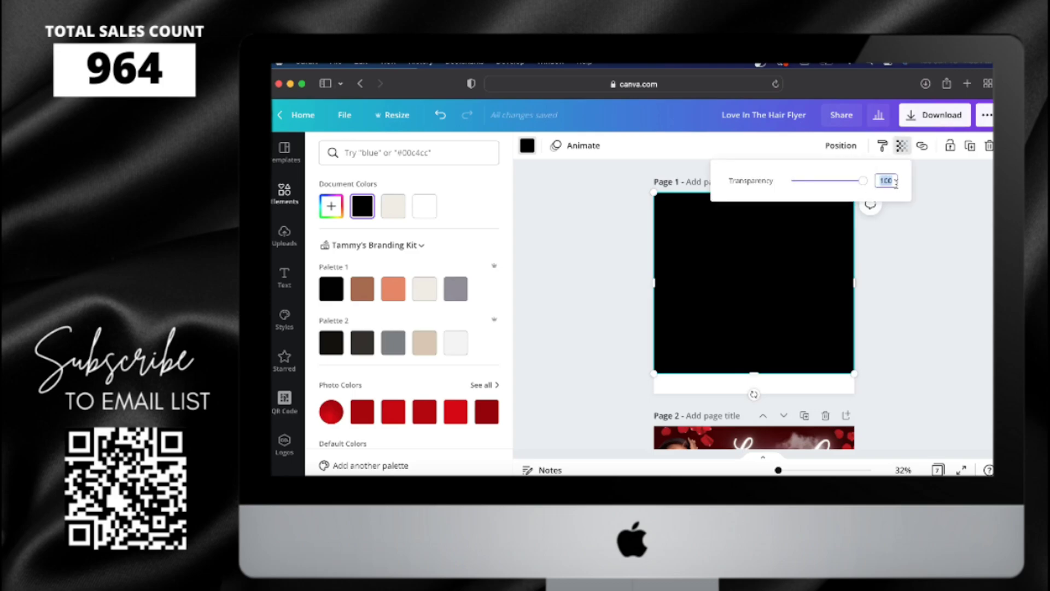
{"action": "type", "text": "0"}
{"action": "left_click", "coordinate": [952, 188]}
Step: Add a 'Love Is' heading in the Stoic font at size 185
{"action": "left_click", "coordinate": [945, 306]}
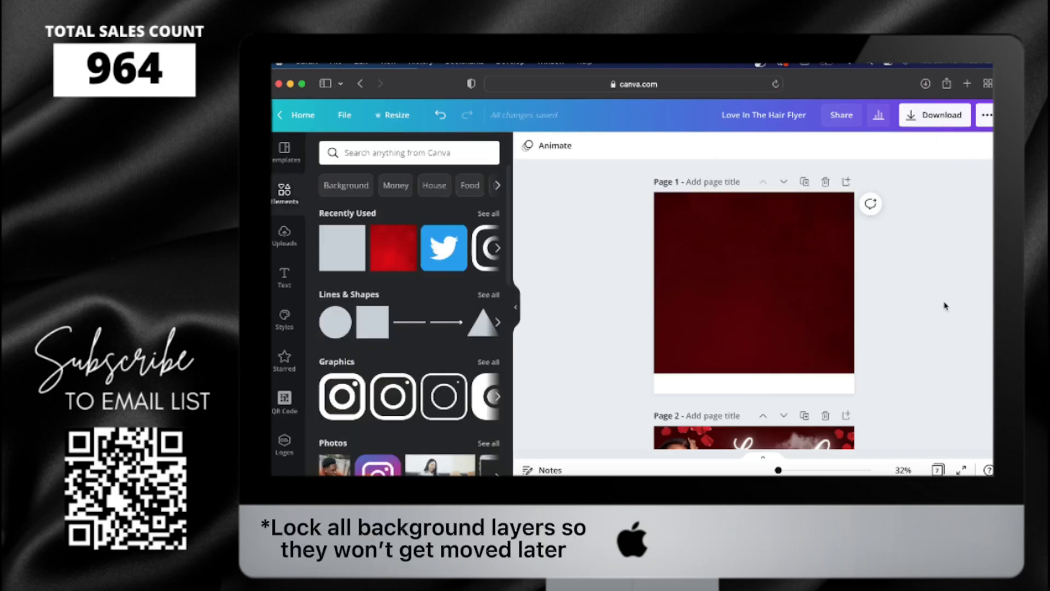
{"action": "left_click", "coordinate": [285, 276]}
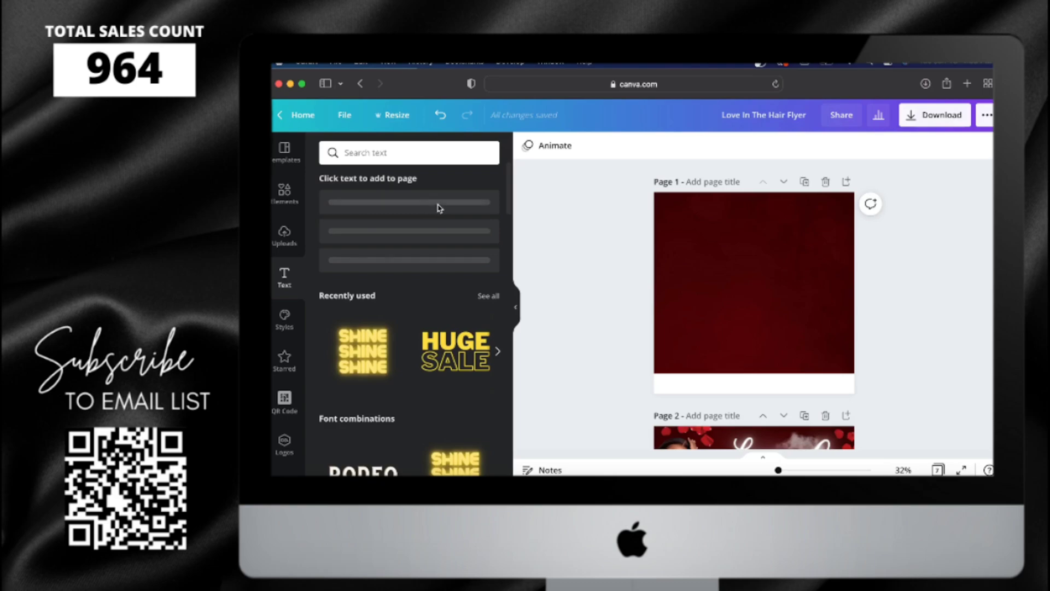
{"action": "left_click", "coordinate": [415, 217]}
{"action": "left_click", "coordinate": [822, 294]}
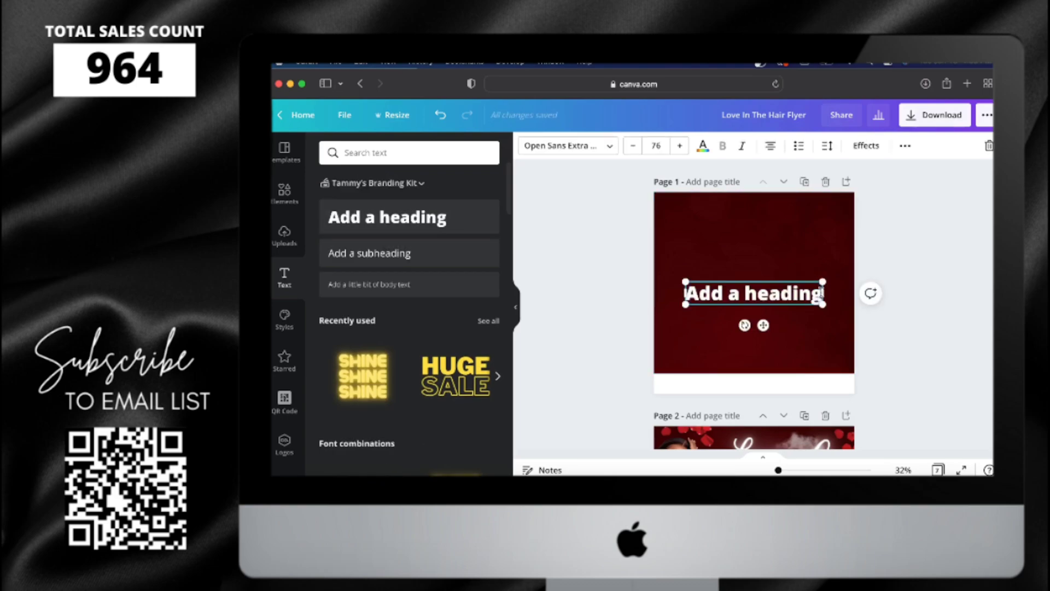
{"action": "key", "text": "BackSpace"}
{"action": "key", "text": "BackSpace"}
{"action": "key", "text": "BackSpace"}
{"action": "key", "text": "BackSpace"}
{"action": "key", "text": "BackSpace"}
{"action": "key", "text": "BackSpace"}
{"action": "key", "text": "BackSpace"}
{"action": "key", "text": "BackSpace"}
{"action": "key", "text": "BackSpace"}
{"action": "key", "text": "BackSpace"}
{"action": "key", "text": "BackSpace"}
{"action": "key", "text": "BackSpace"}
{"action": "key", "text": "BackSpace"}
{"action": "type", "text": "Love Is"}
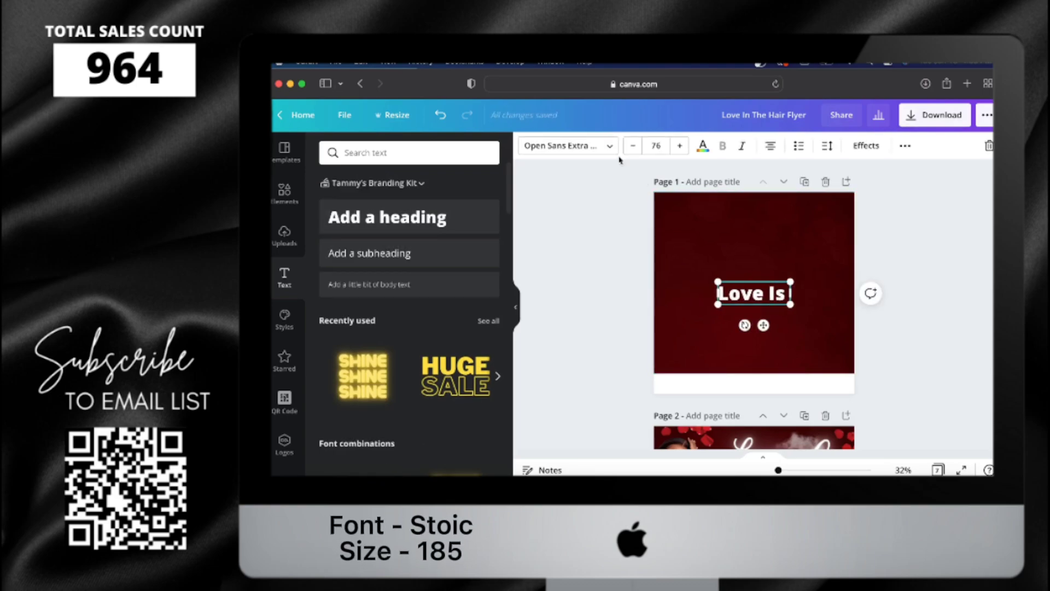
{"action": "left_click", "coordinate": [564, 145]}
{"action": "left_click", "coordinate": [398, 227]}
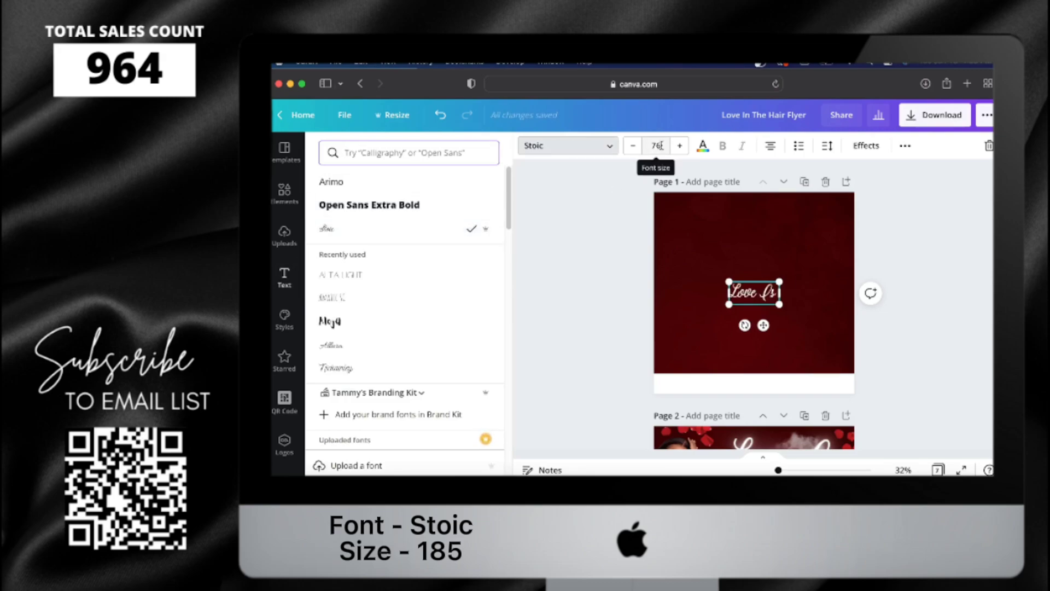
{"action": "left_click", "coordinate": [659, 146]}
{"action": "type", "text": "185"}
{"action": "key", "text": "Return"}
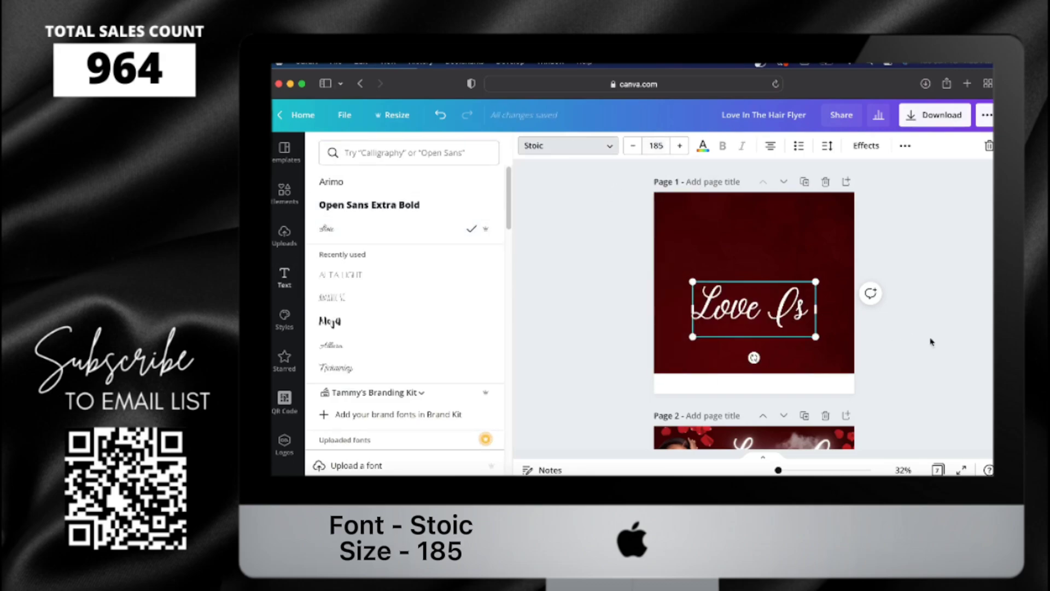
Step: Duplicate it as 'IN THE HAIR' in Arimo 51, set to all uppercase
{"action": "key", "text": "super+d"}
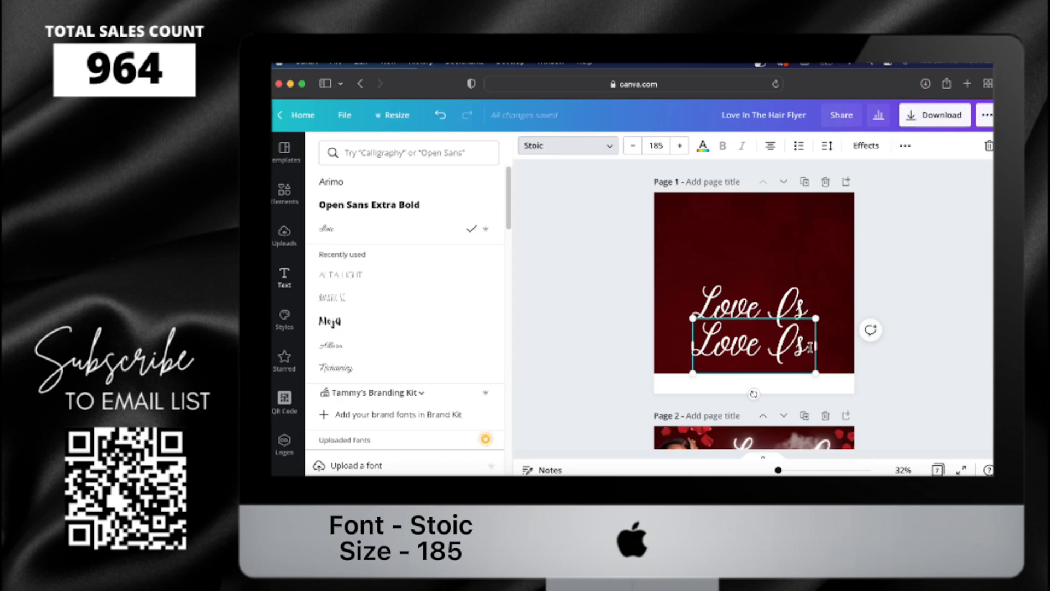
{"action": "key", "text": "BackSpace"}
{"action": "key", "text": "BackSpace"}
{"action": "key", "text": "BackSpace"}
{"action": "key", "text": "BackSpace"}
{"action": "key", "text": "BackSpace"}
{"action": "key", "text": "BackSpace"}
{"action": "key", "text": "BackSpace"}
{"action": "type", "text": "In The Hair"}
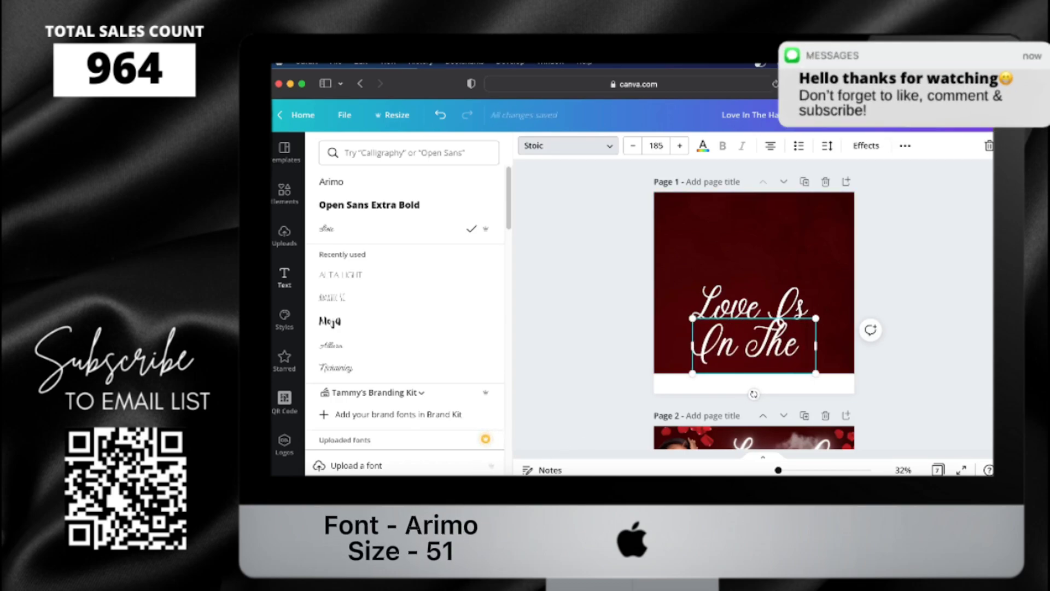
{"action": "left_click", "coordinate": [331, 182]}
{"action": "left_click", "coordinate": [656, 145]}
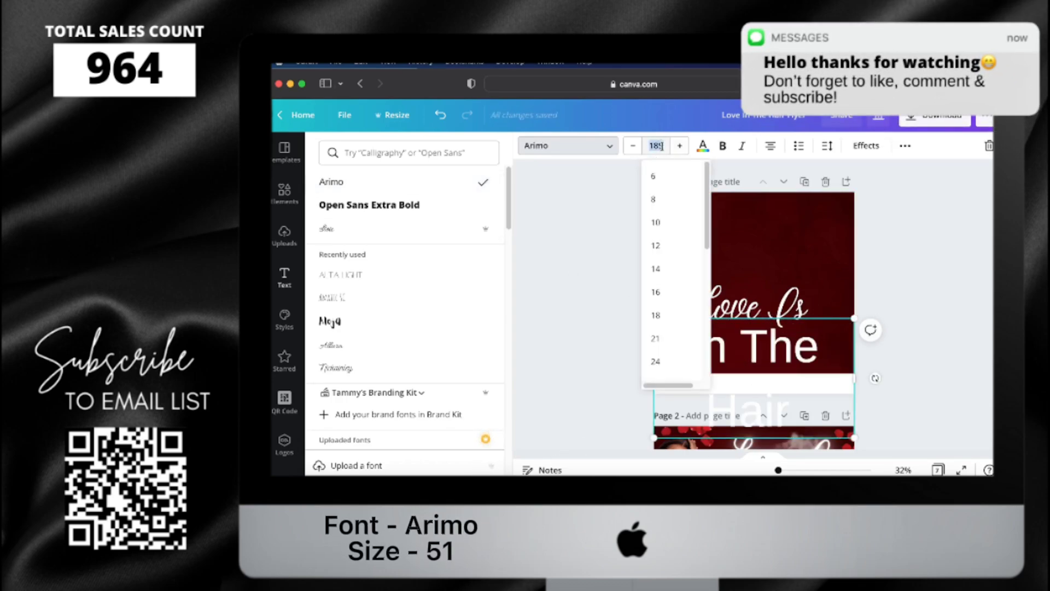
{"action": "type", "text": "51"}
{"action": "key", "text": "Return"}
{"action": "left_click", "coordinate": [905, 145]}
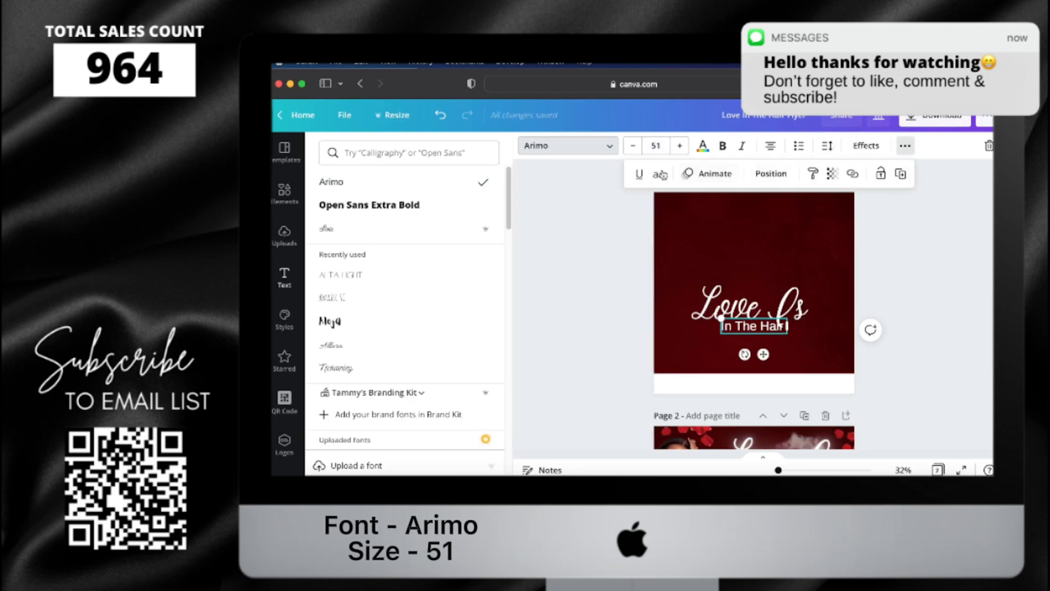
{"action": "left_click", "coordinate": [658, 174]}
Step: Position IN THE HAIR under the title and give both lines a neon glow
{"action": "left_click_drag", "start_coordinate": [764, 354], "coordinate": [800, 251]}
{"action": "left_click", "coordinate": [902, 394]}
{"action": "left_click", "coordinate": [866, 145]}
{"action": "left_click", "coordinate": [391, 375]}
{"action": "left_click", "coordinate": [579, 305]}
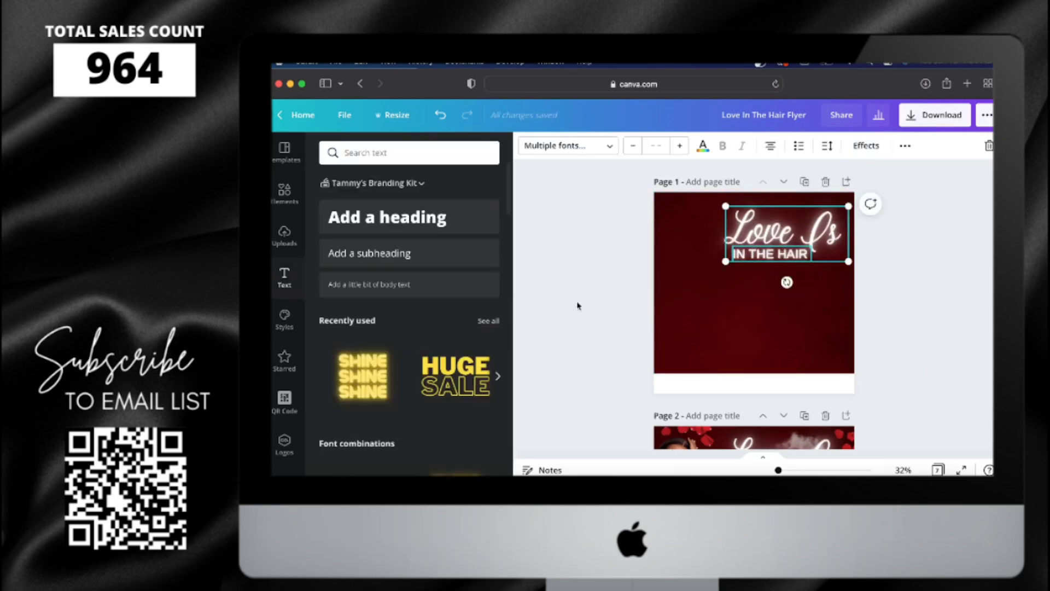
Step: Add an Instagram icon from the Elements library to the page
{"action": "left_click", "coordinate": [285, 193]}
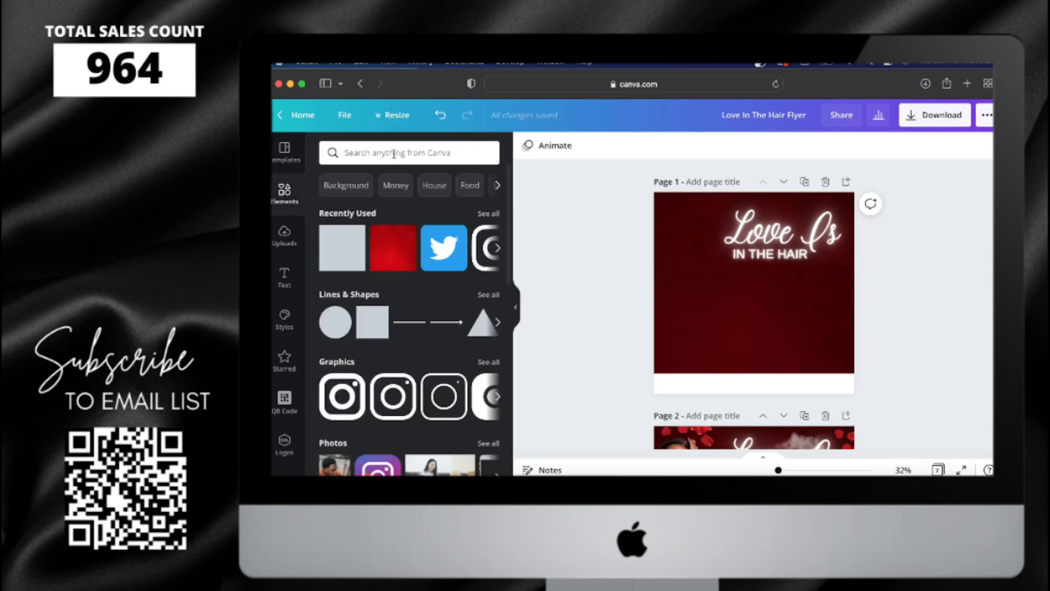
{"action": "left_click", "coordinate": [394, 153]}
{"action": "type", "text": "instagra"}
{"action": "left_click", "coordinate": [370, 205]}
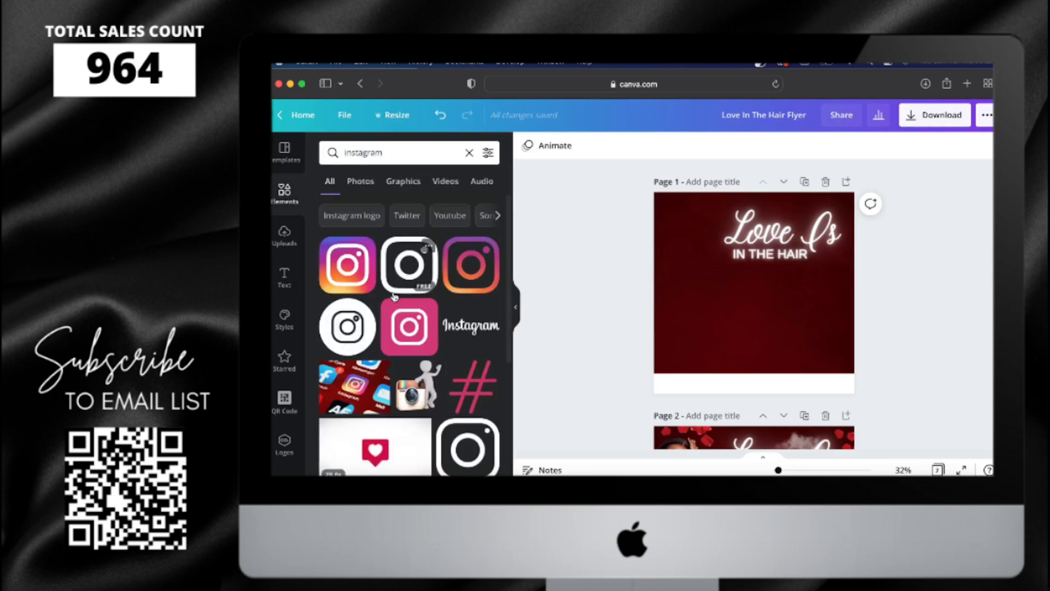
{"action": "left_click", "coordinate": [466, 270]}
{"action": "left_click", "coordinate": [527, 146]}
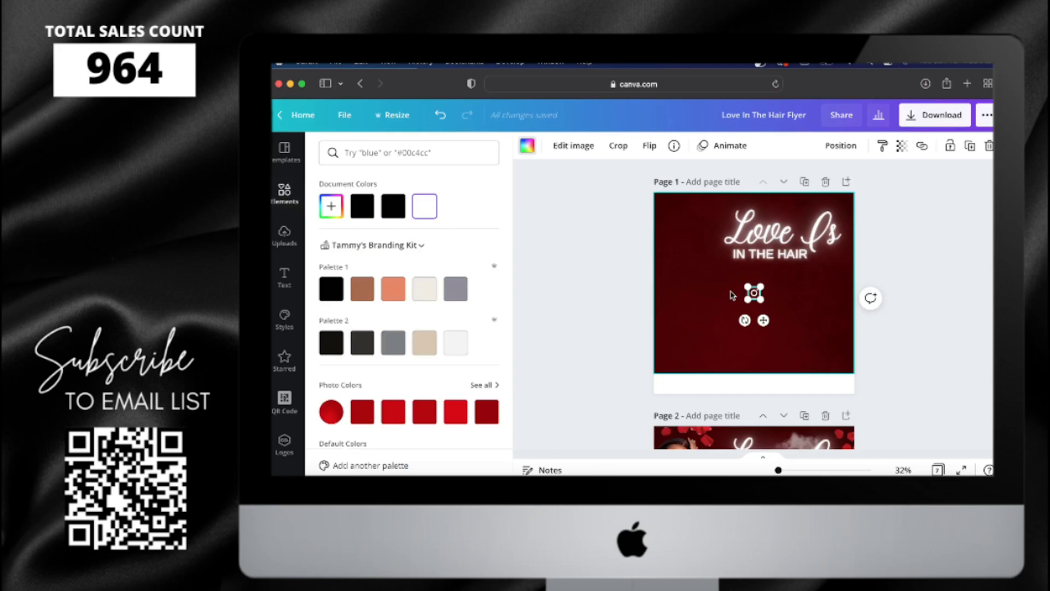
{"action": "key", "text": "Escape"}
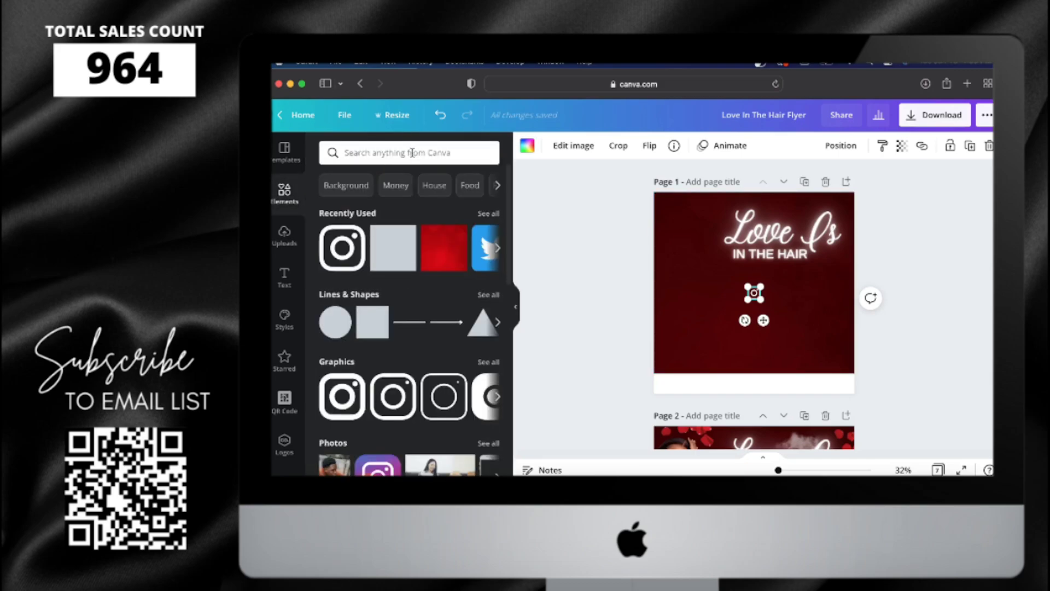
Step: Add a Twitter icon and colour it black
{"action": "left_click", "coordinate": [413, 153]}
{"action": "type", "text": "twitter"}
{"action": "key", "text": "Return"}
{"action": "left_click", "coordinate": [436, 280]}
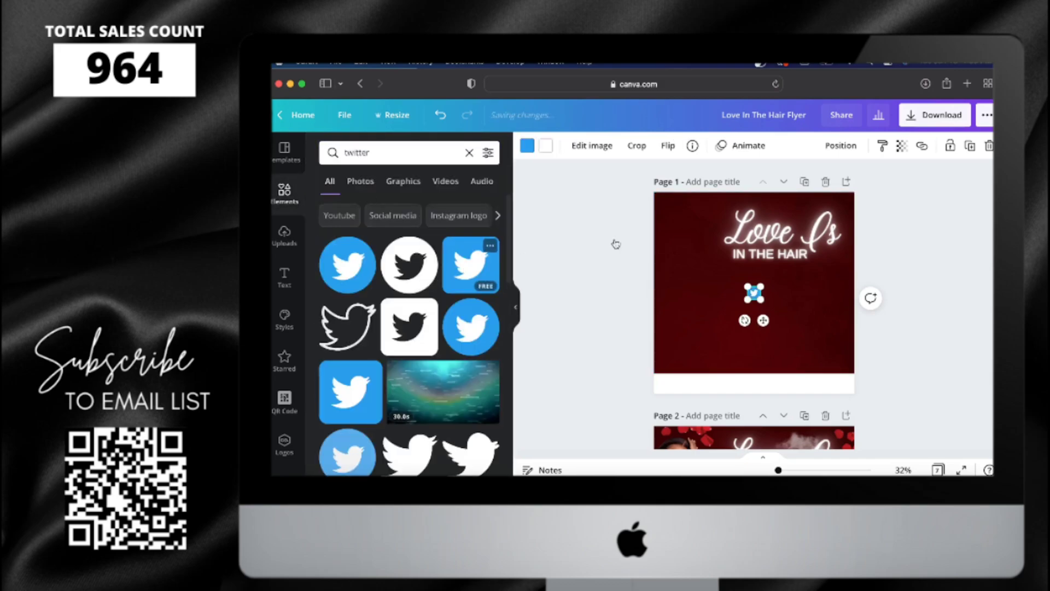
{"action": "left_click", "coordinate": [527, 146]}
{"action": "left_click", "coordinate": [369, 209]}
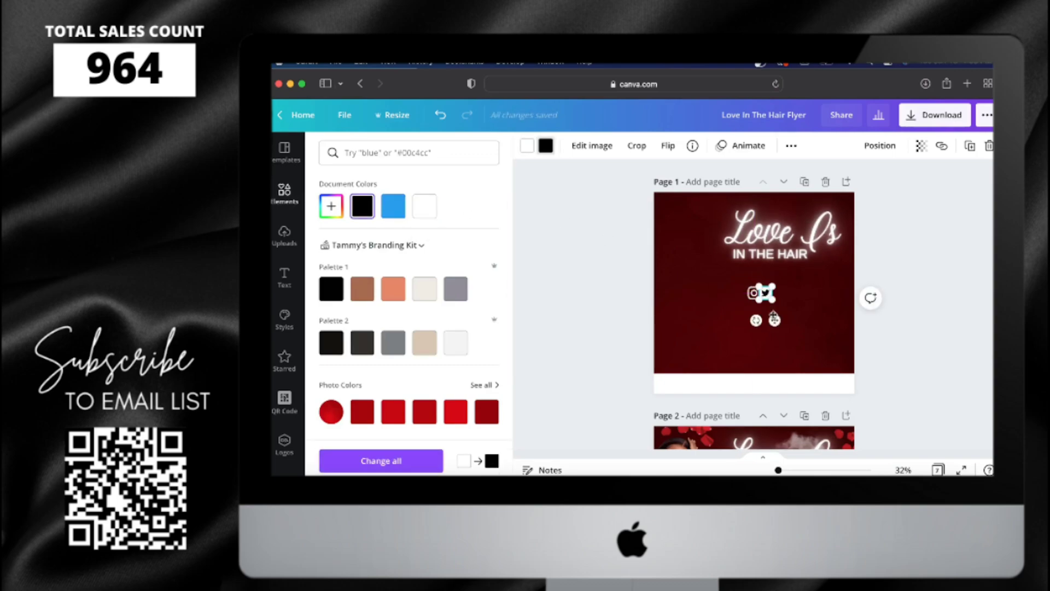
{"action": "left_click", "coordinate": [891, 349]}
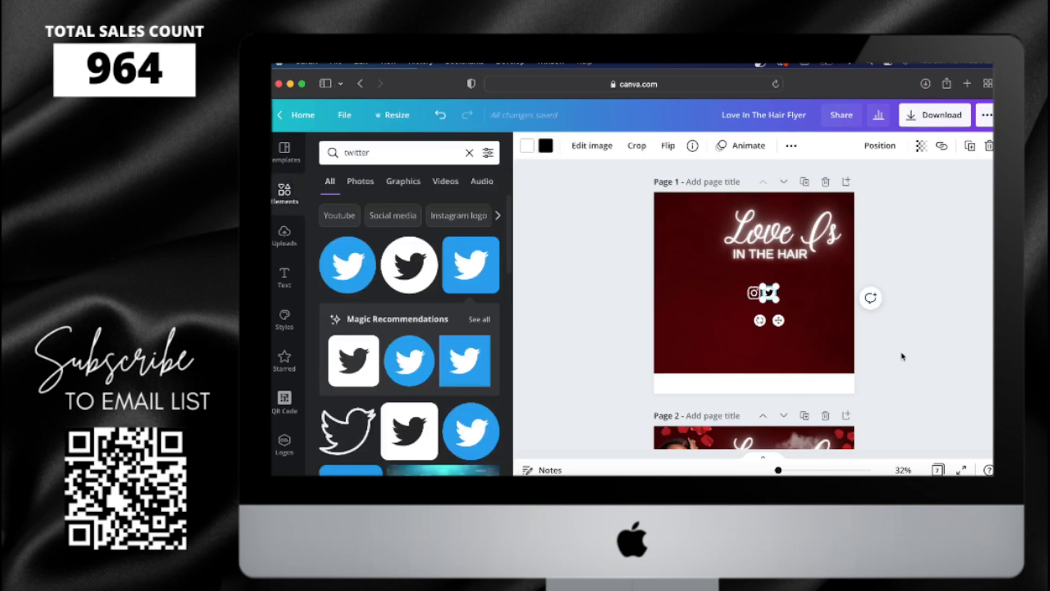
{"action": "left_click", "coordinate": [770, 254]}
{"action": "left_click_drag", "start_coordinate": [805, 255], "coordinate": [783, 272]}
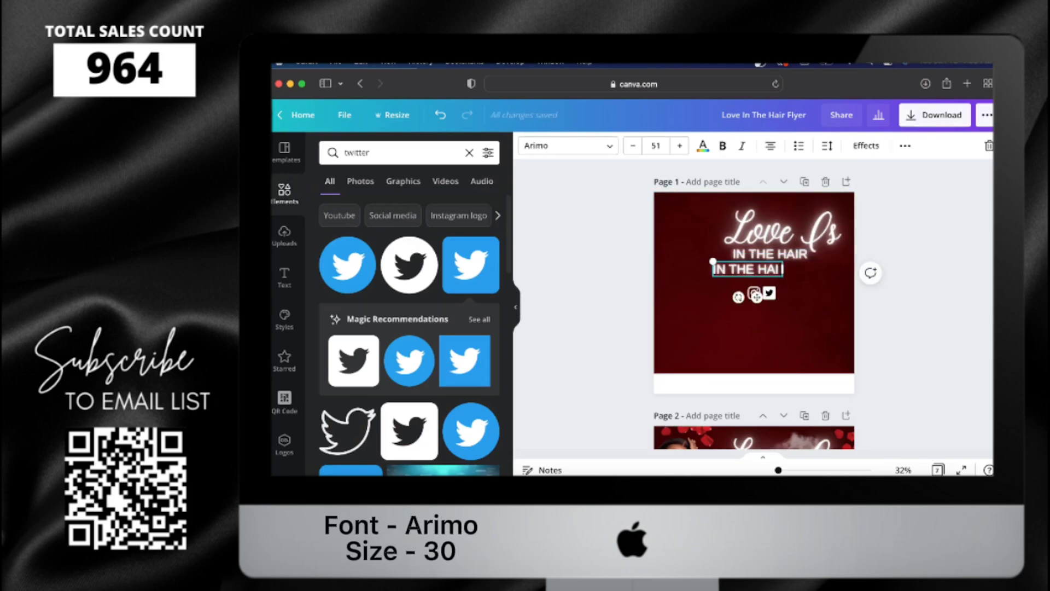
{"action": "key", "text": "BackSpace"}
{"action": "key", "text": "BackSpace"}
{"action": "key", "text": "BackSpace"}
{"action": "key", "text": "BackSpace"}
{"action": "key", "text": "BackSpace"}
{"action": "key", "text": "BackSpace"}
{"action": "key", "text": "BackSpace"}
{"action": "key", "text": "BackSpace"}
{"action": "key", "text": "BackSpace"}
{"action": "key", "text": "BackSpace"}
{"action": "type", "text": "@YOURSOCIALS"}
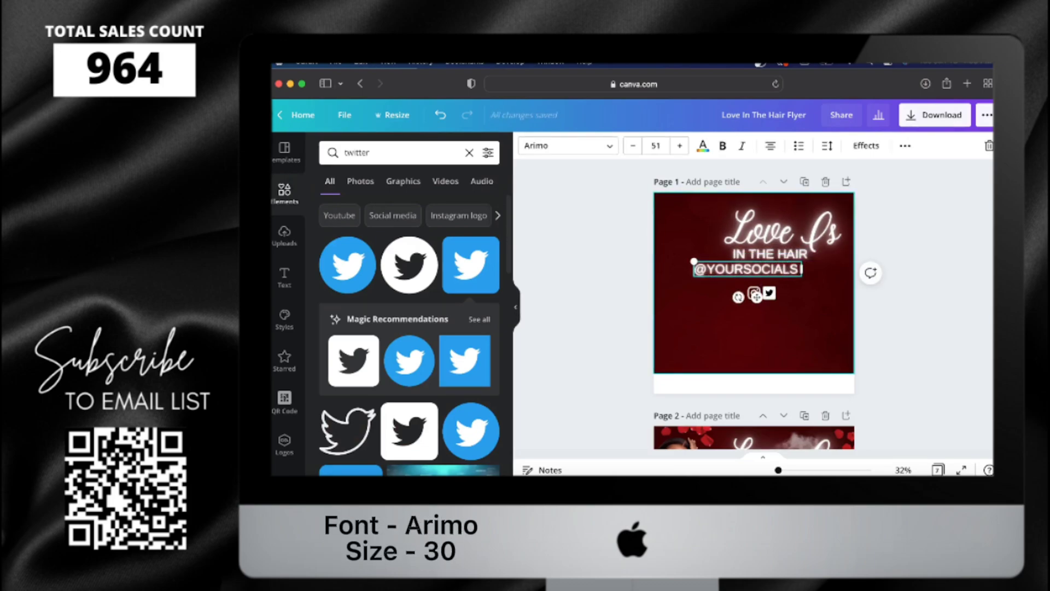
{"action": "left_click", "coordinate": [866, 146]}
{"action": "left_click", "coordinate": [656, 145]}
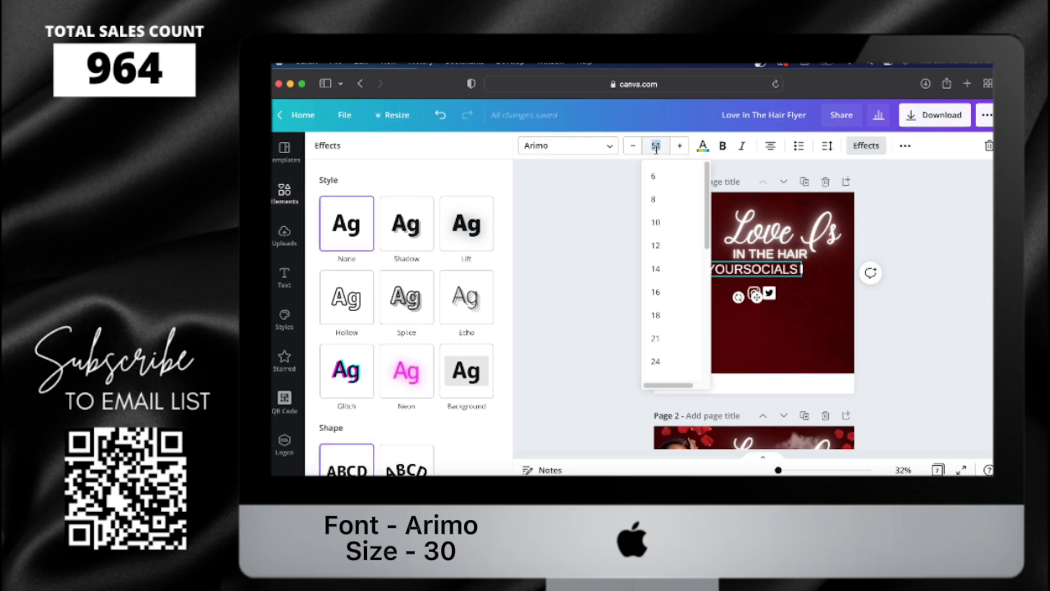
{"action": "left_click_drag", "start_coordinate": [757, 296], "coordinate": [786, 274]}
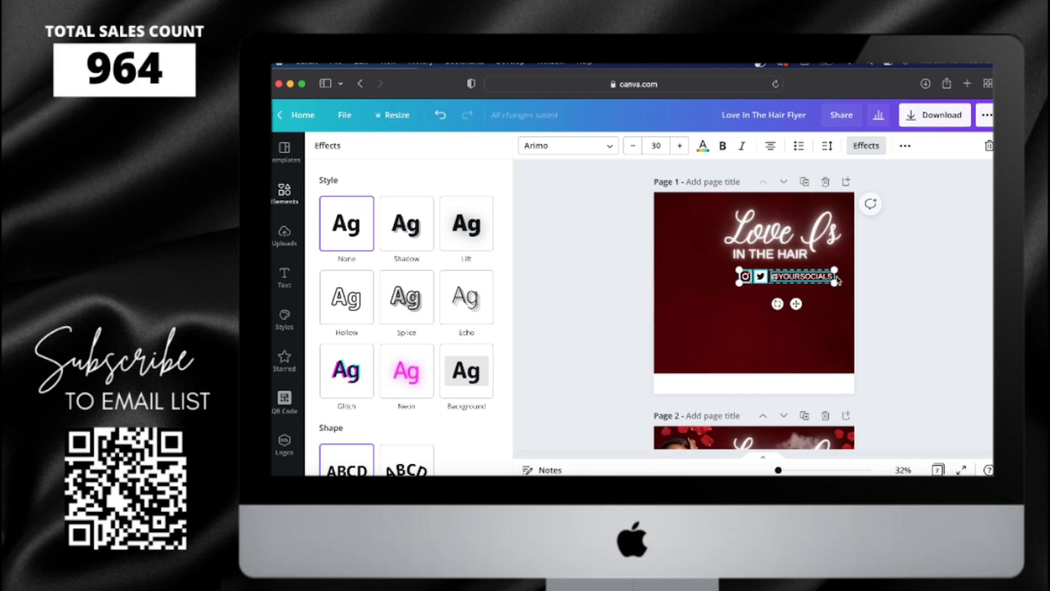
{"action": "left_click", "coordinate": [912, 261]}
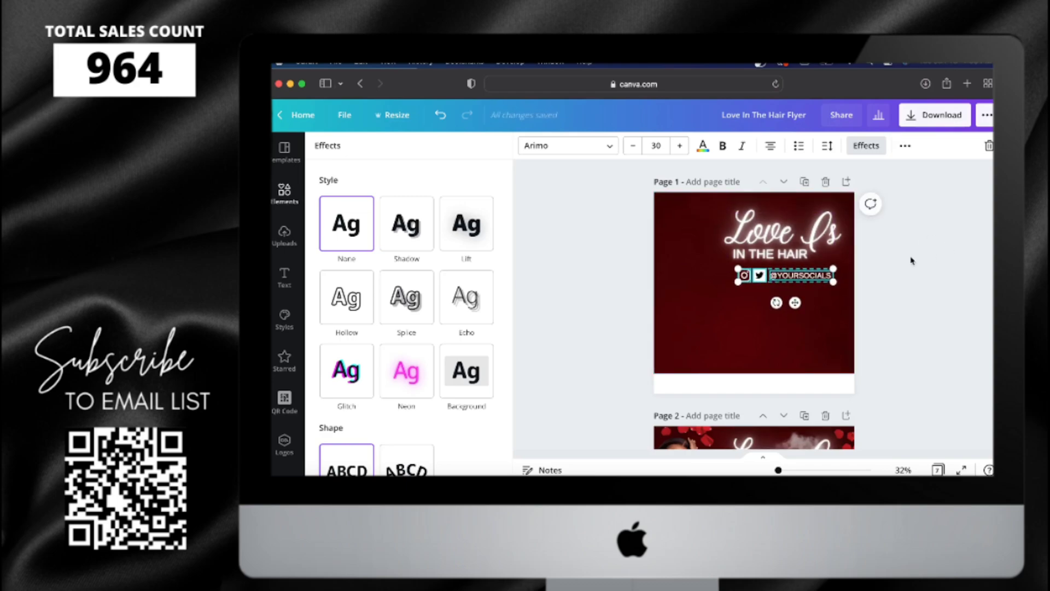
Step: Add a 'SINGLE BUNDLES' heading in Arimo 14, all uppercase
{"action": "left_click", "coordinate": [283, 275]}
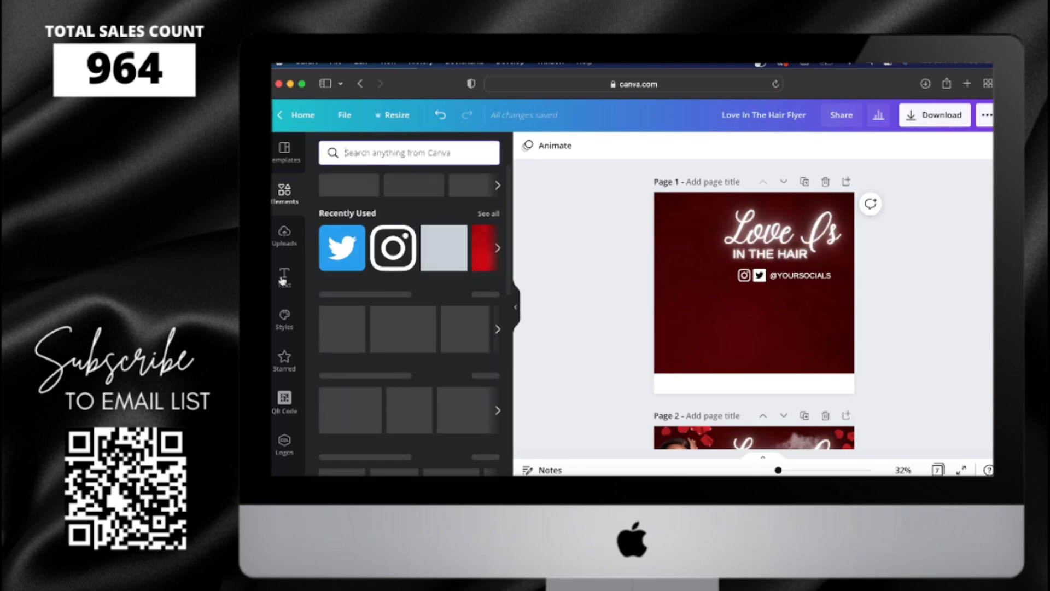
{"action": "left_click", "coordinate": [382, 217]}
{"action": "key", "text": "Right"}
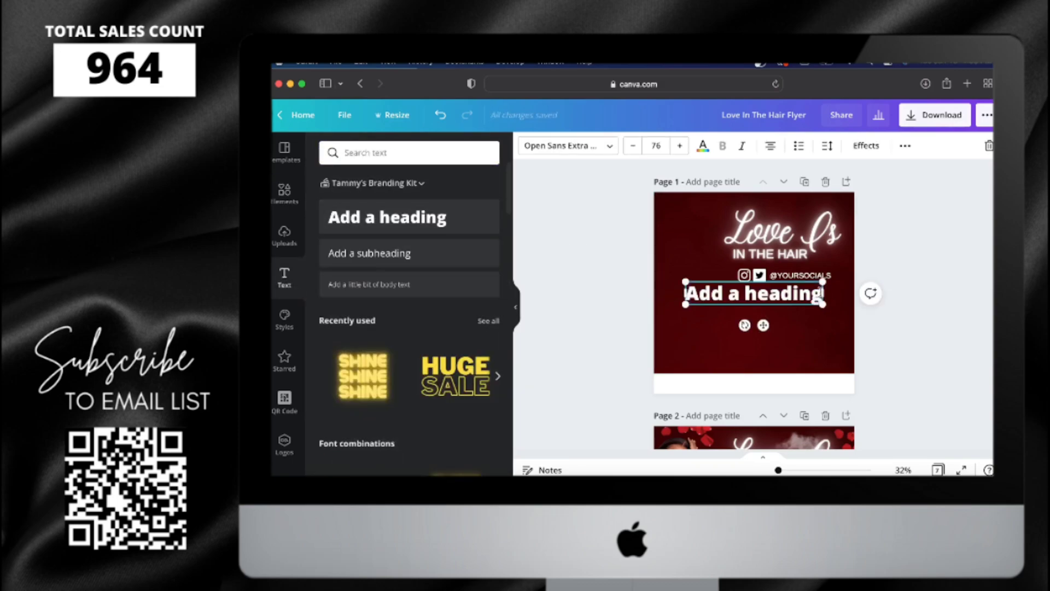
{"action": "key", "text": "BackSpace"}
{"action": "key", "text": "BackSpace"}
{"action": "key", "text": "BackSpace"}
{"action": "key", "text": "BackSpace"}
{"action": "key", "text": "BackSpace"}
{"action": "key", "text": "BackSpace"}
{"action": "key", "text": "BackSpace"}
{"action": "key", "text": "BackSpace"}
{"action": "key", "text": "BackSpace"}
{"action": "key", "text": "BackSpace"}
{"action": "key", "text": "BackSpace"}
{"action": "key", "text": "BackSpace"}
{"action": "key", "text": "BackSpace"}
{"action": "type", "text": "Single Bundles"}
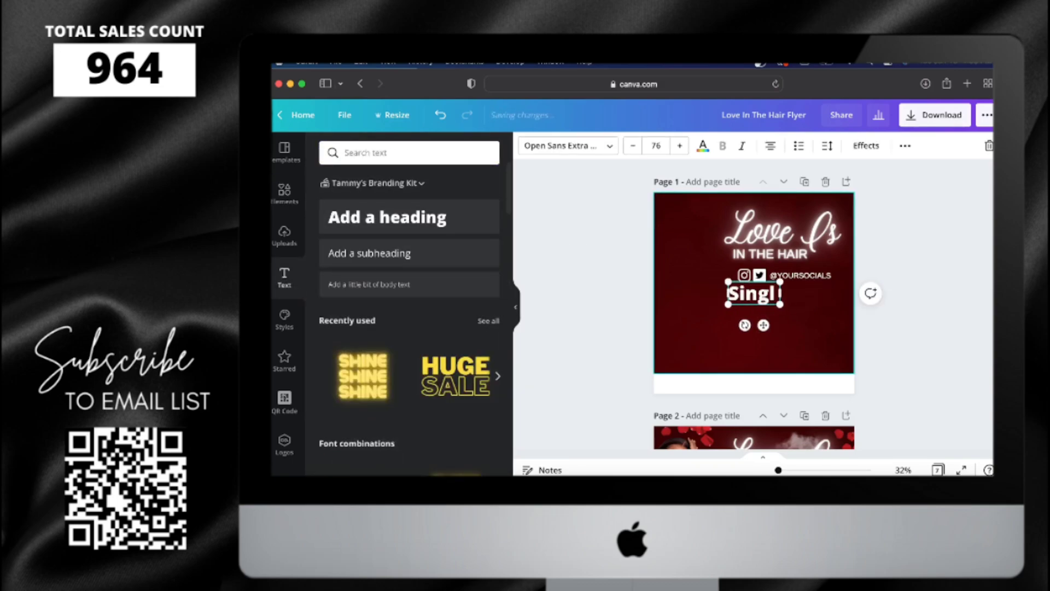
{"action": "left_click", "coordinate": [602, 146]}
{"action": "left_click", "coordinate": [400, 183]}
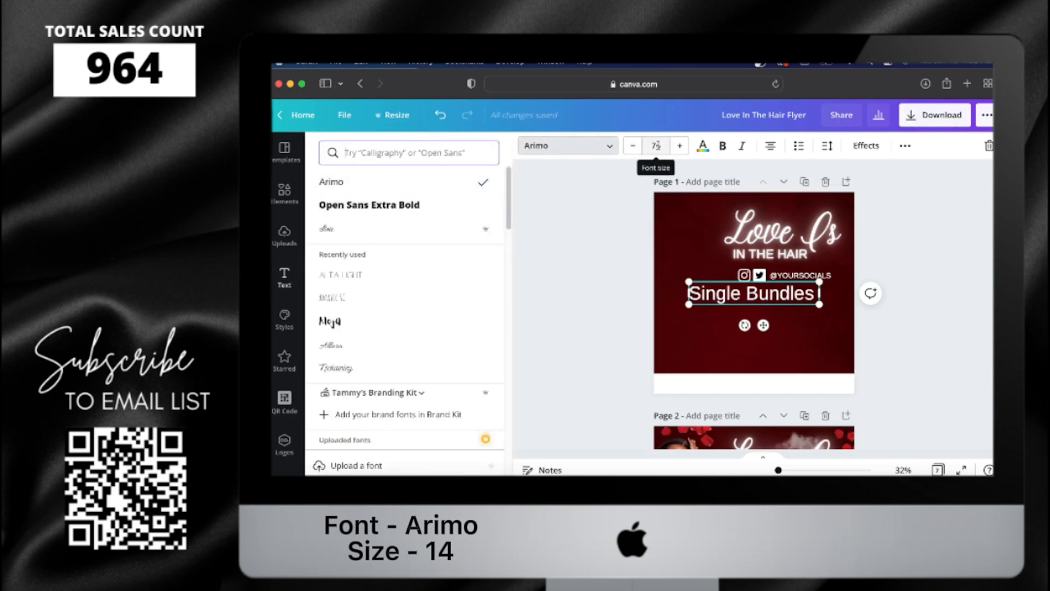
{"action": "left_click", "coordinate": [656, 145]}
{"action": "type", "text": "14"}
{"action": "key", "text": "Return"}
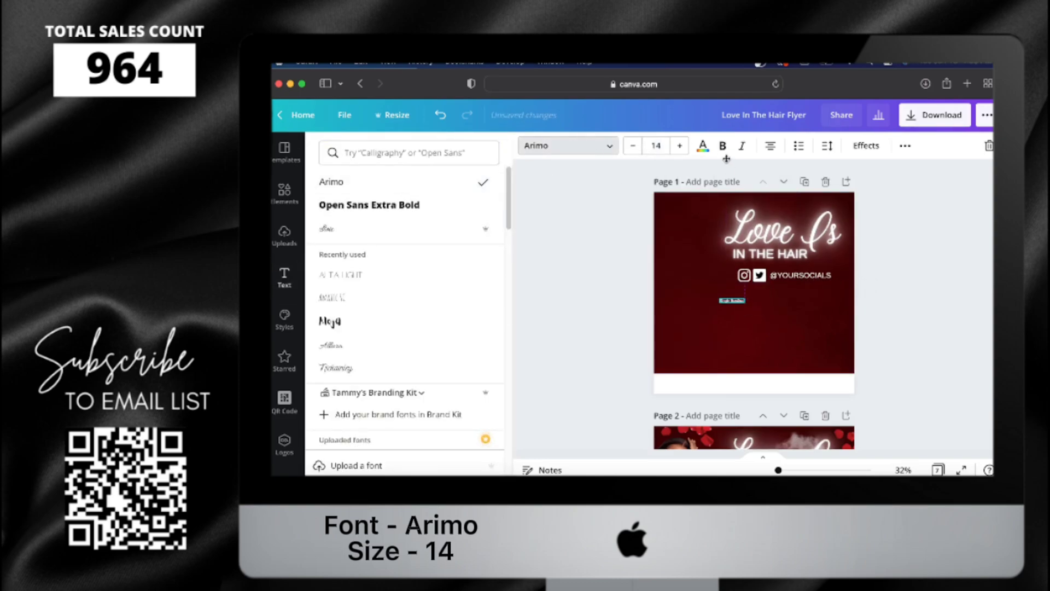
{"action": "left_click", "coordinate": [905, 145]}
{"action": "left_click", "coordinate": [659, 174]}
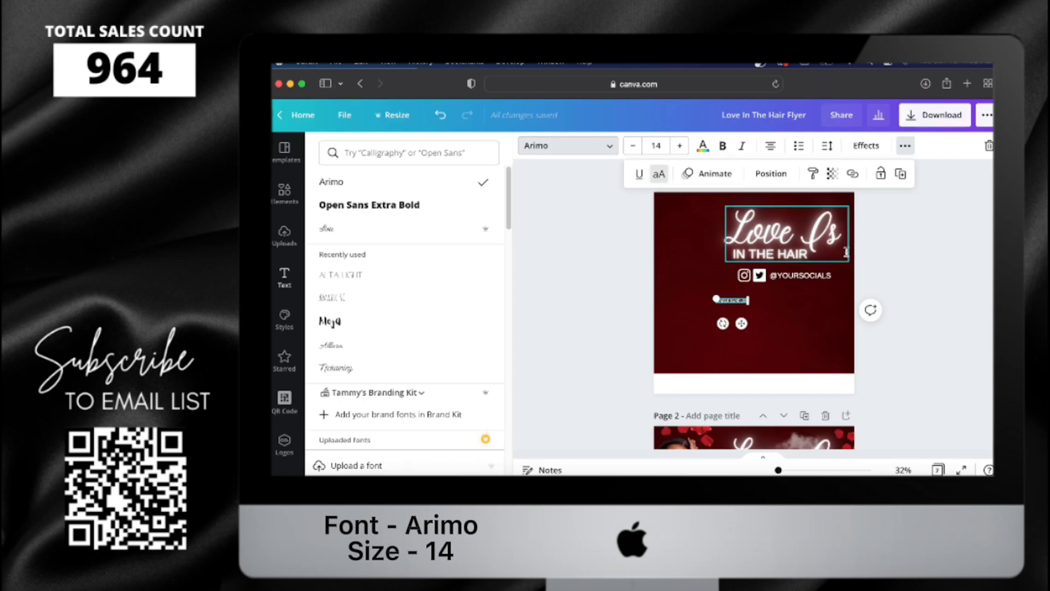
Step: Duplicate the SINGLE BUNDLES heading and widen the copy's text box
{"action": "left_click", "coordinate": [734, 313]}
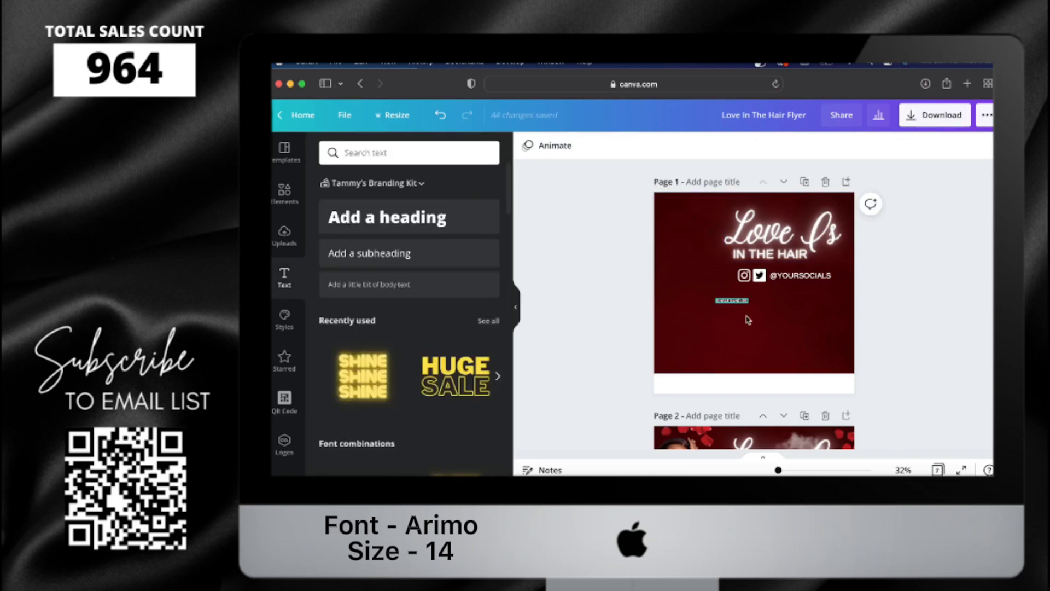
{"action": "scroll", "coordinate": [738, 315], "scroll_direction": "up", "scroll_amount": 5}
{"action": "left_click", "coordinate": [720, 285]}
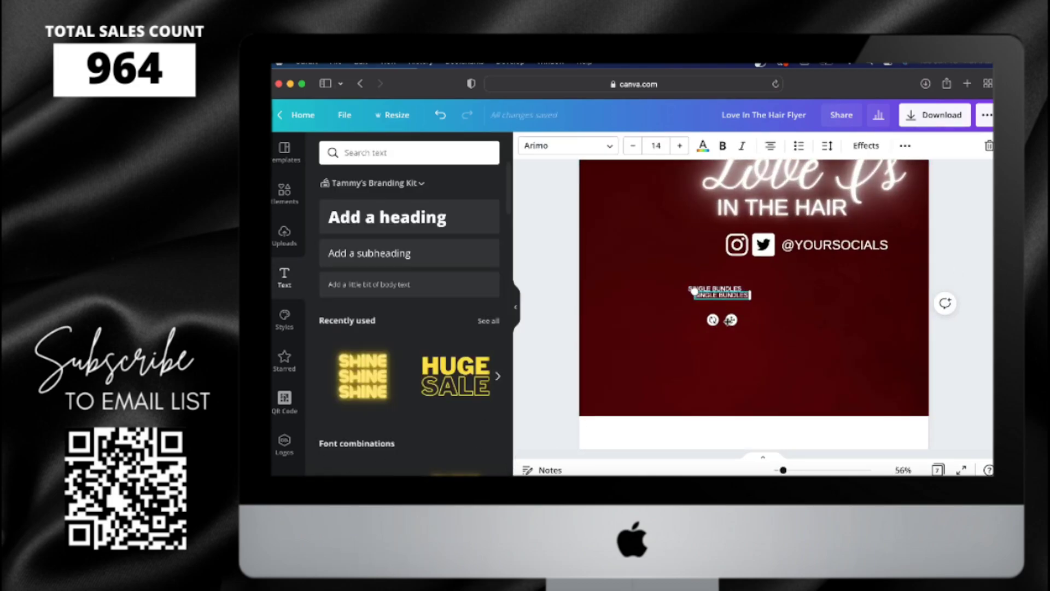
{"action": "key", "text": "super+d"}
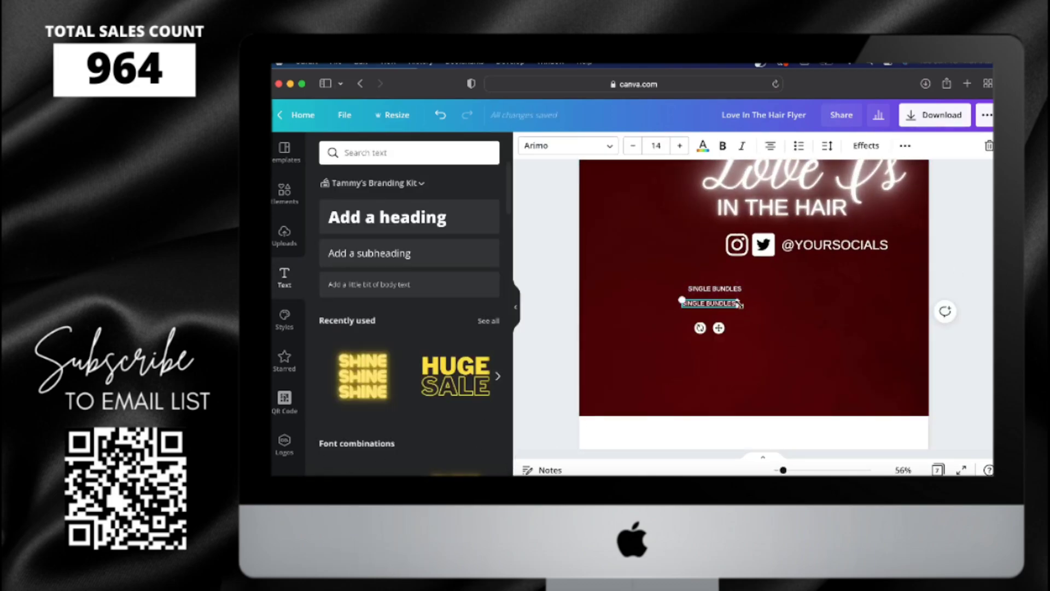
{"action": "left_click", "coordinate": [792, 471]}
{"action": "left_click_drag", "start_coordinate": [722, 284], "coordinate": [780, 284]}
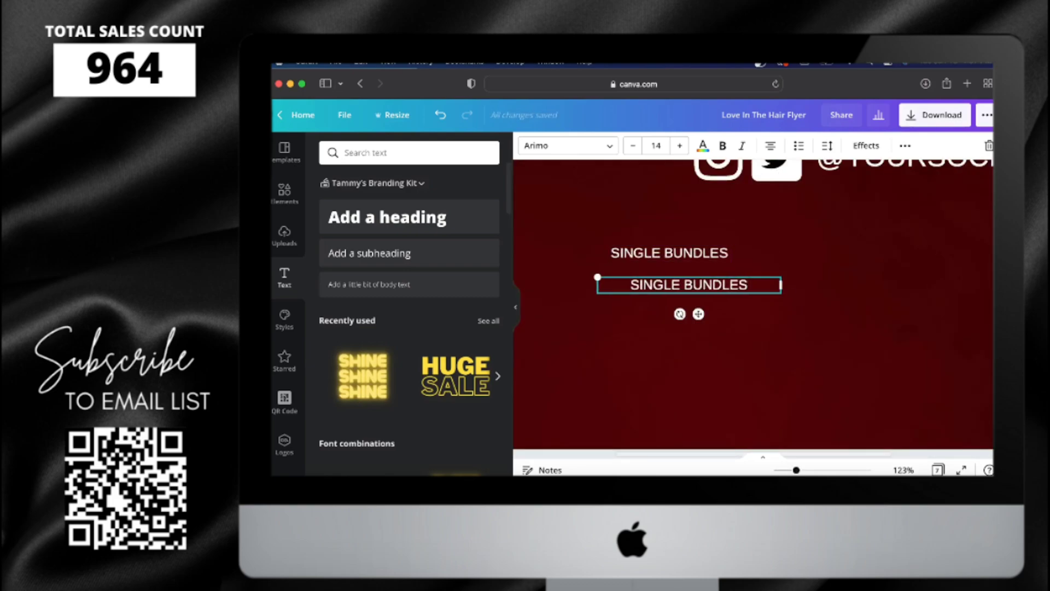
{"action": "key", "text": "Return"}
{"action": "key", "text": "BackSpace"}
Step: Retype the copy as a size list from 10" to 20" in 2-inch steps and narrow it
{"action": "type", "text": "10\""}
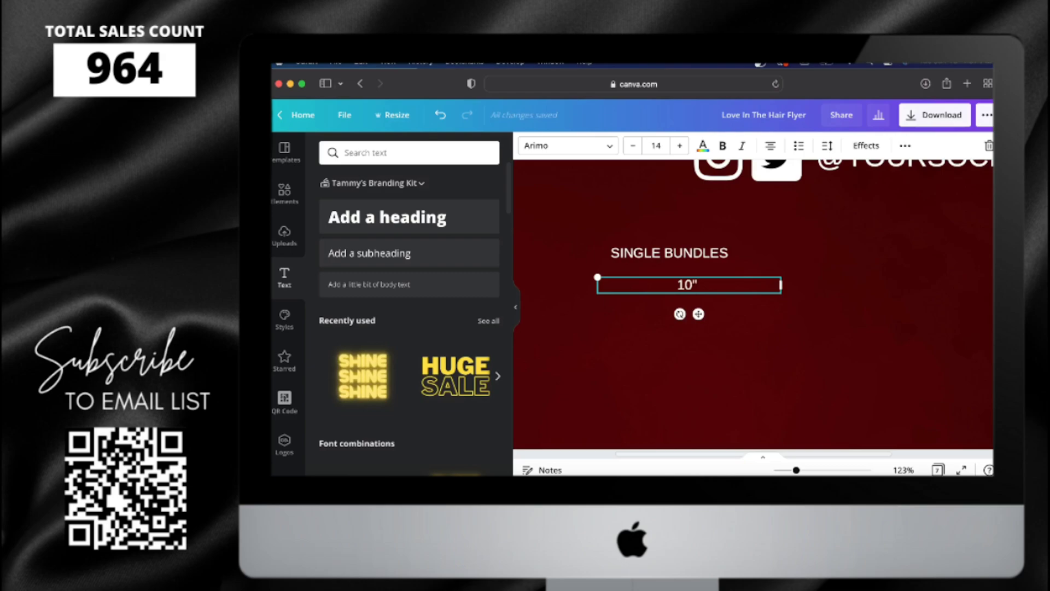
{"action": "key", "text": "Return"}
{"action": "type", "text": "12\""}
{"action": "key", "text": "Return"}
{"action": "type", "text": "14\""}
{"action": "key", "text": "Return"}
{"action": "type", "text": "16\""}
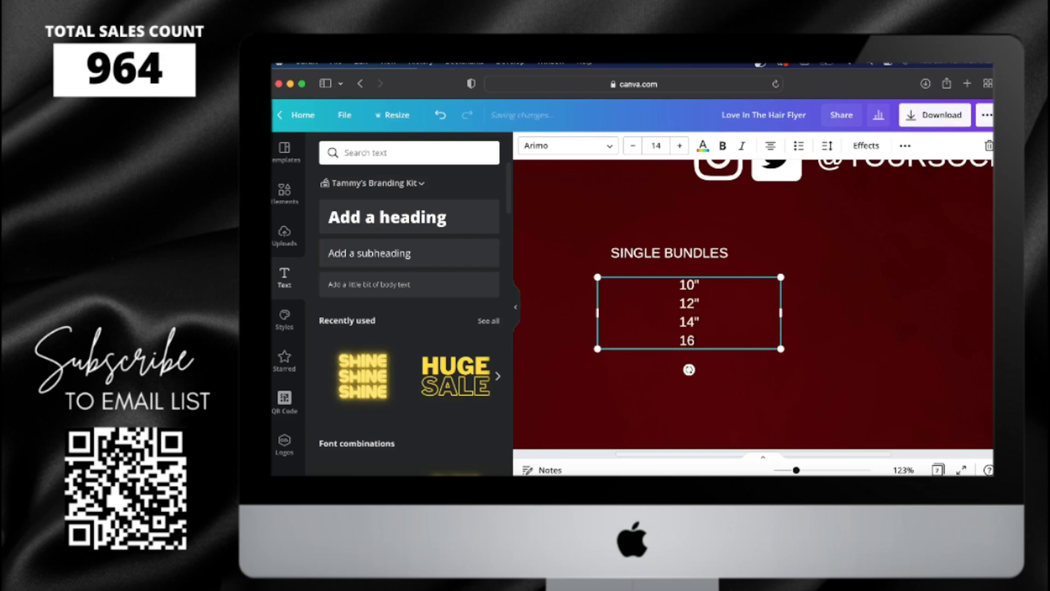
{"action": "key", "text": "Return"}
{"action": "type", "text": "18\""}
{"action": "key", "text": "Return"}
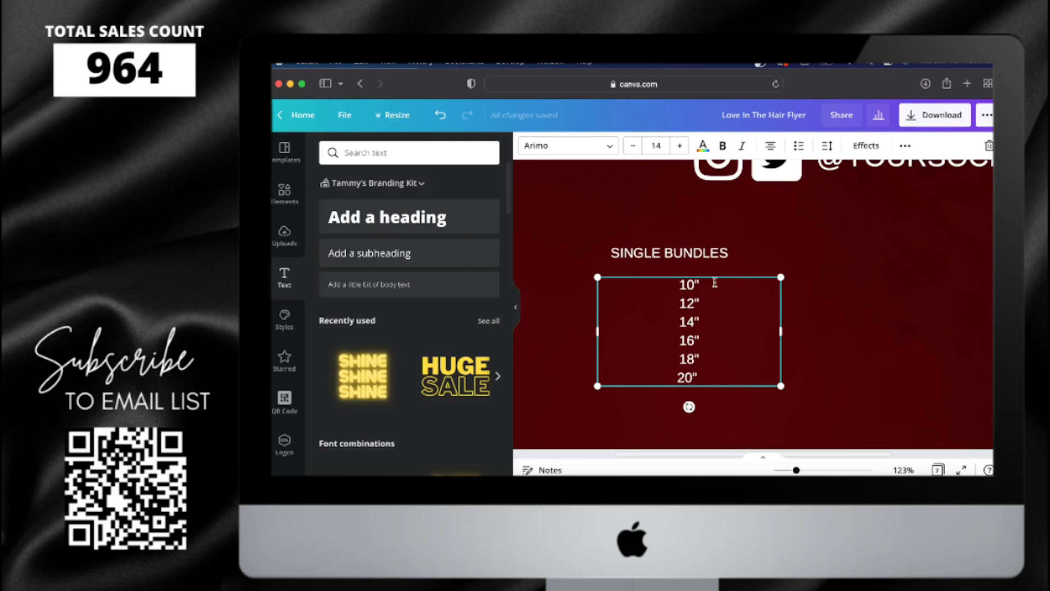
{"action": "left_click_drag", "start_coordinate": [781, 332], "coordinate": [695, 332]}
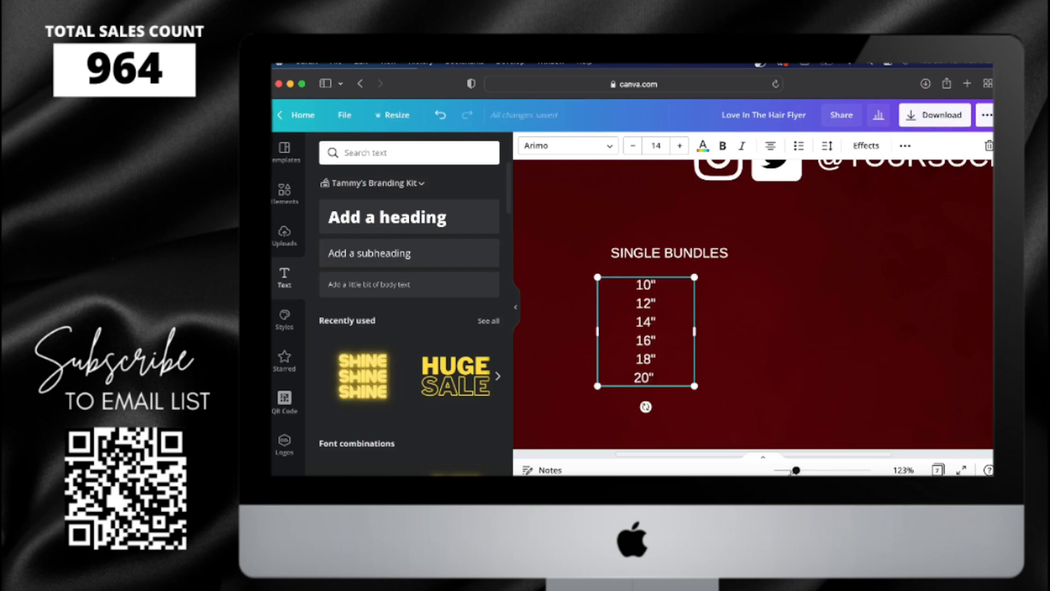
Step: Enlarge the size list to font size 24 and narrow its text box
{"action": "scroll", "coordinate": [646, 328], "scroll_direction": "down", "scroll_amount": 3}
{"action": "left_click", "coordinate": [515, 307]}
{"action": "scroll", "coordinate": [645, 329], "scroll_direction": "down", "scroll_amount": 5}
{"action": "left_click", "coordinate": [447, 145]}
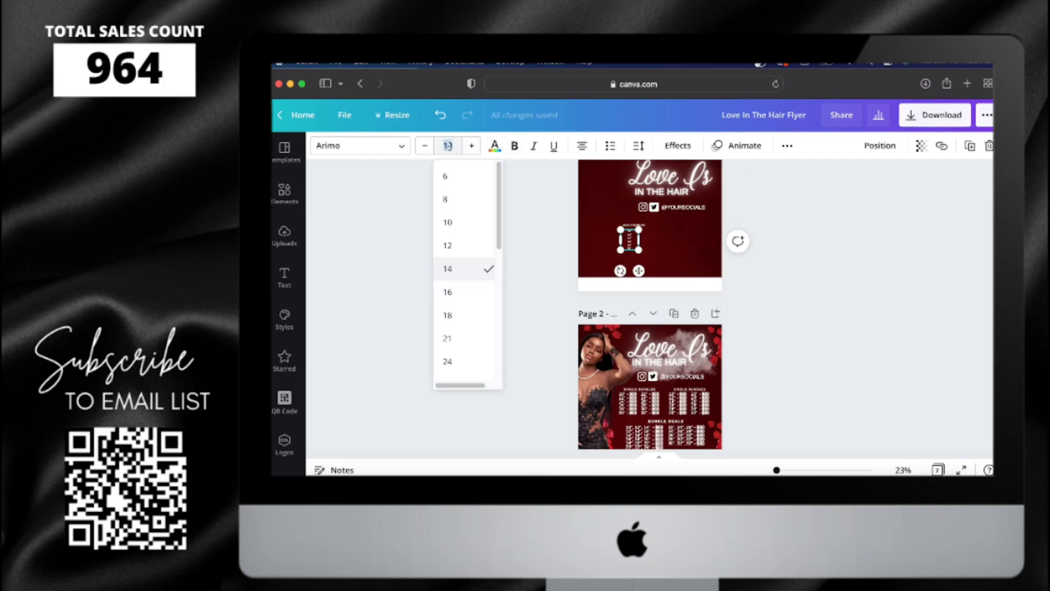
{"action": "type", "text": "24"}
{"action": "key", "text": "Return"}
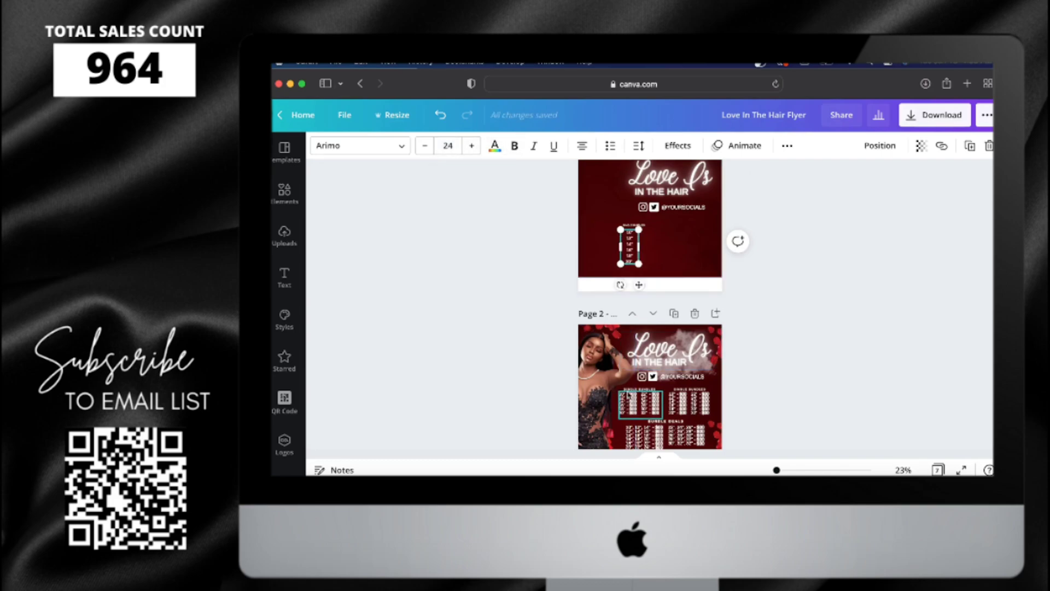
{"action": "left_click_drag", "start_coordinate": [638, 247], "coordinate": [630, 247]}
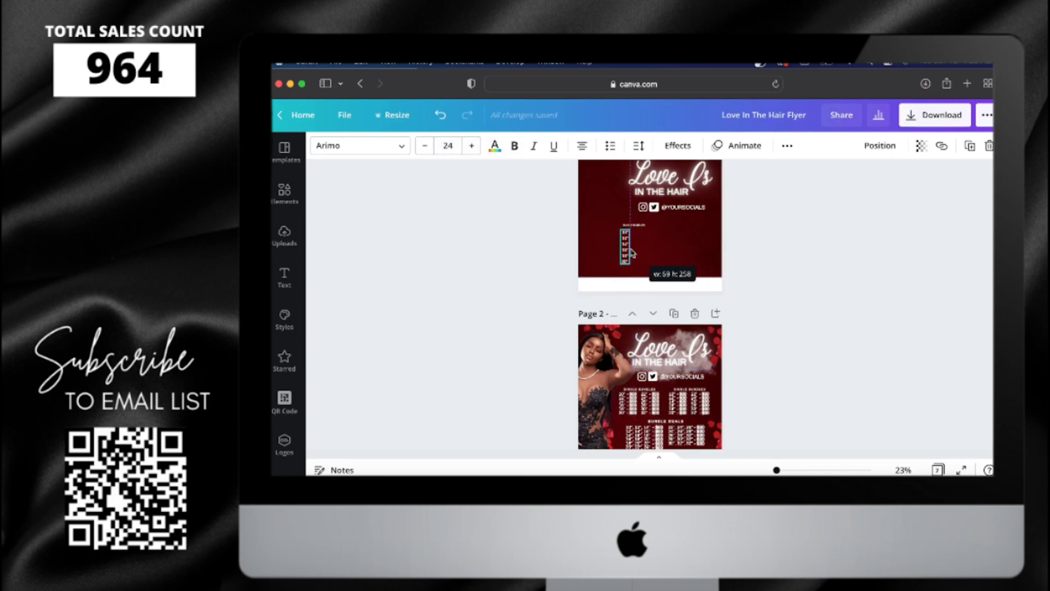
Step: Tighten the size list's line spacing to .9, matching the page 2 price list
{"action": "left_click", "coordinate": [769, 259]}
{"action": "left_click", "coordinate": [637, 404]}
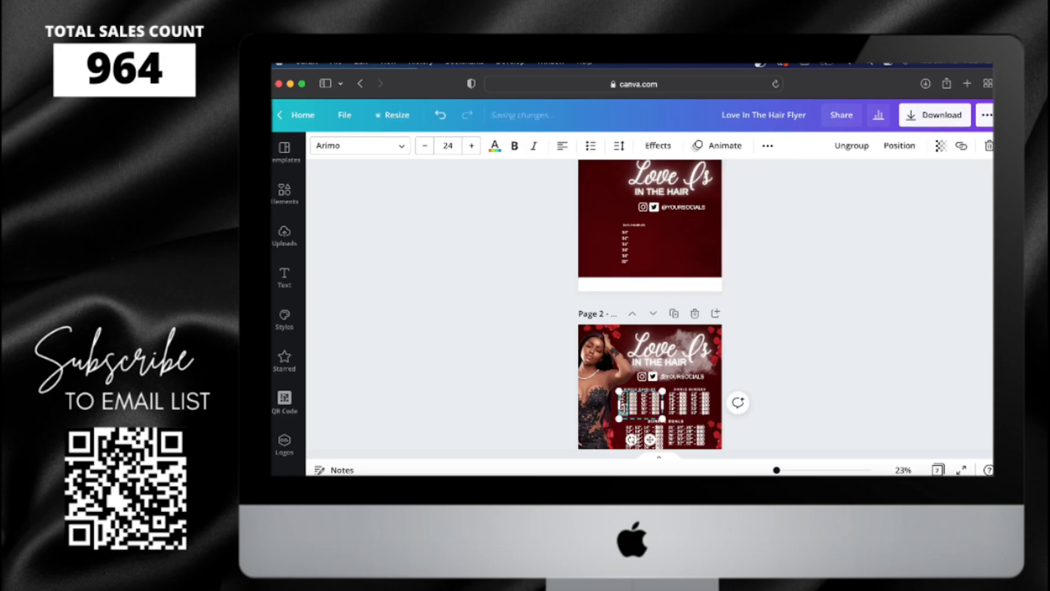
{"action": "left_click", "coordinate": [618, 146]}
{"action": "left_click", "coordinate": [618, 146]}
{"action": "left_click", "coordinate": [623, 246]}
{"action": "left_click", "coordinate": [638, 145]}
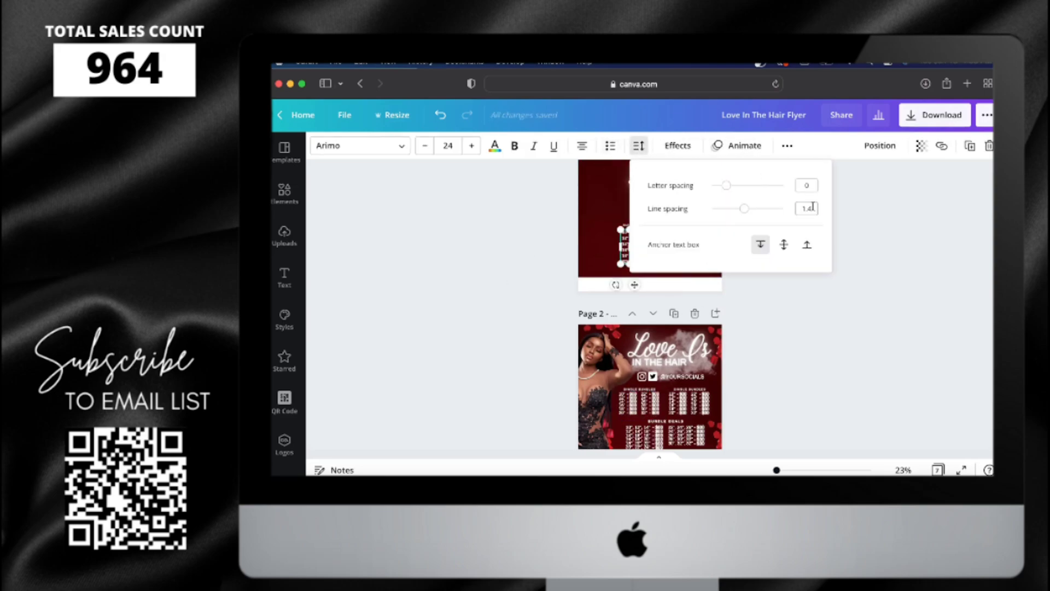
{"action": "key", "text": "Return"}
Step: Turn a duplicate list into '- $00' price lines placed beside the sizes
{"action": "scroll", "coordinate": [877, 368], "scroll_direction": "up", "scroll_amount": 5}
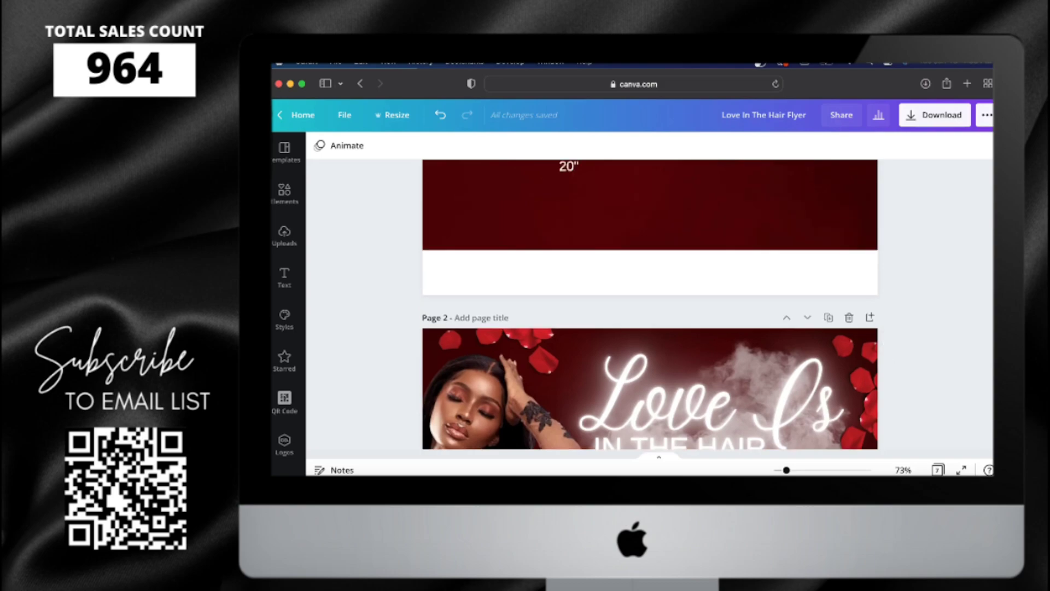
{"action": "left_click_drag", "start_coordinate": [596, 244], "coordinate": [643, 244]}
{"action": "key", "text": "ctrl+a"}
{"action": "type", "text": "- $00"}
{"action": "key", "text": "Return"}
{"action": "type", "text": "-"}
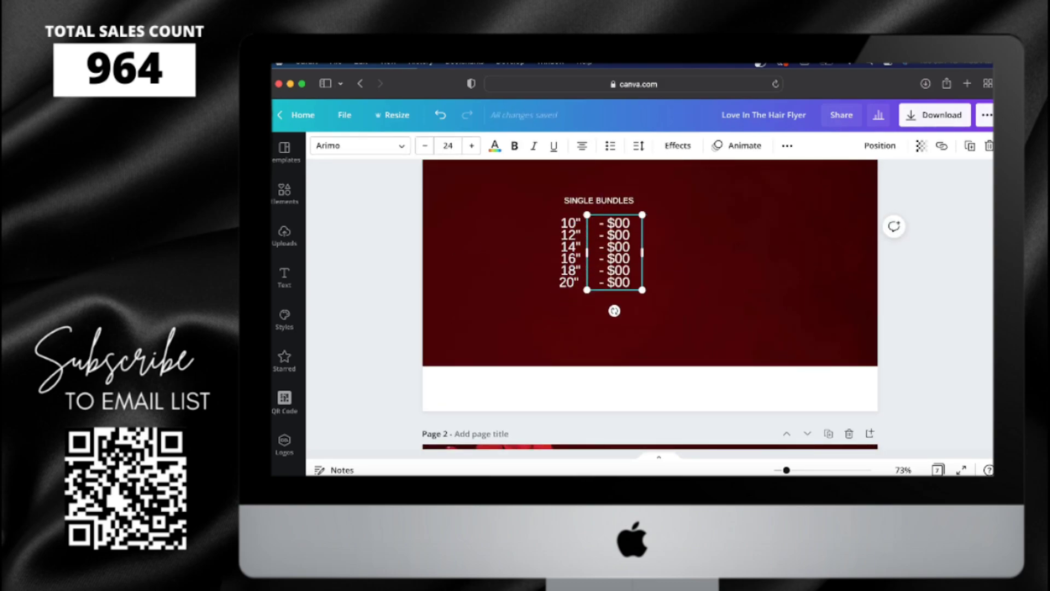
{"action": "left_click_drag", "start_coordinate": [618, 252], "coordinate": [672, 255]}
Step: Centre both size-and-price column pairs, including the 22" to 32" column, on the page
{"action": "left_click", "coordinate": [570, 252], "text": "shift"}
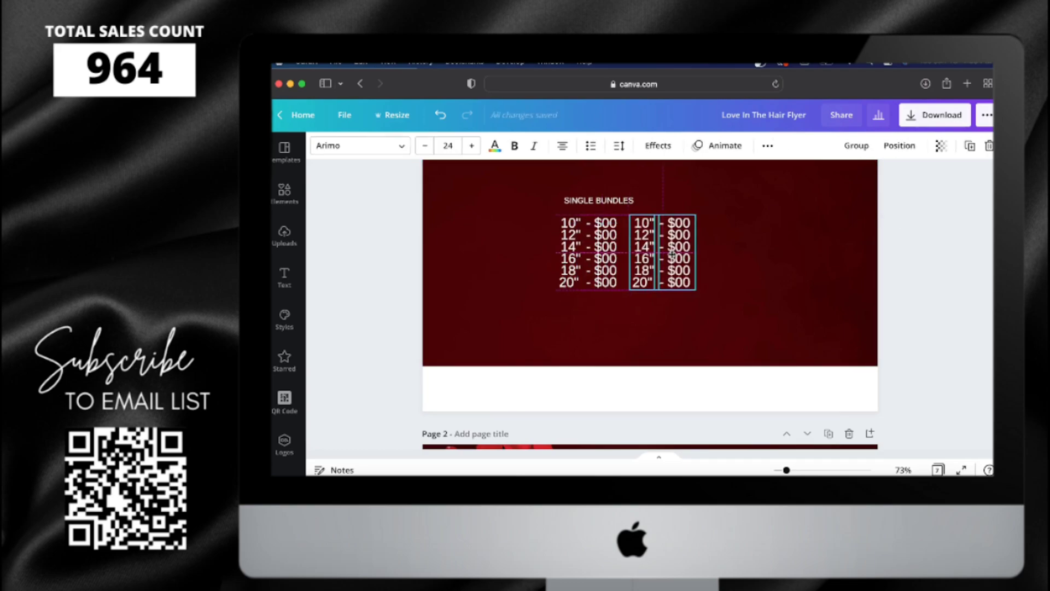
{"action": "left_click", "coordinate": [650, 223]}
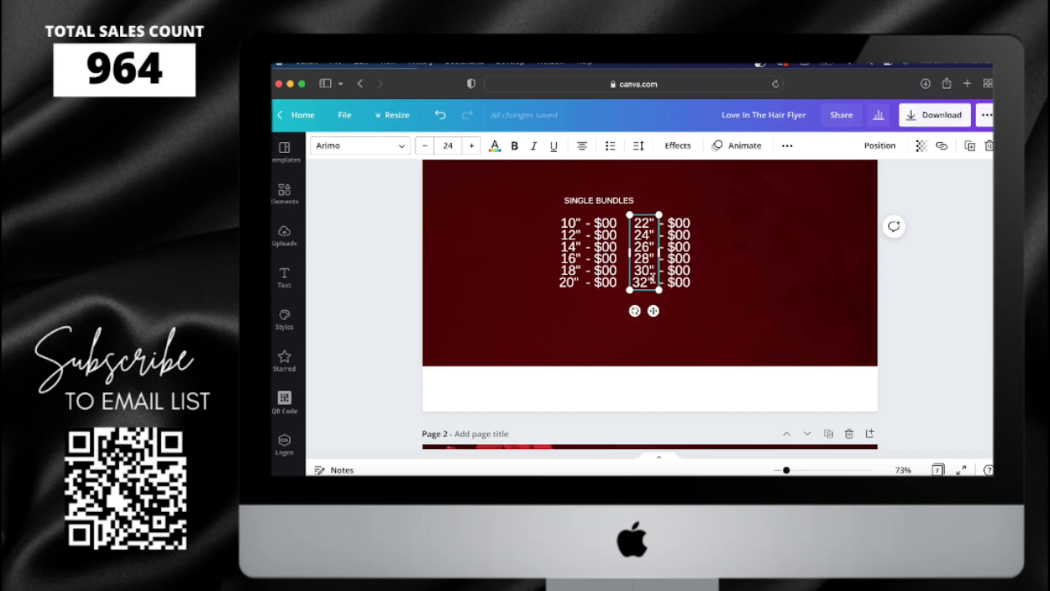
{"action": "left_click", "coordinate": [570, 252], "text": "shift"}
{"action": "left_click_drag", "start_coordinate": [601, 252], "coordinate": [577, 246]}
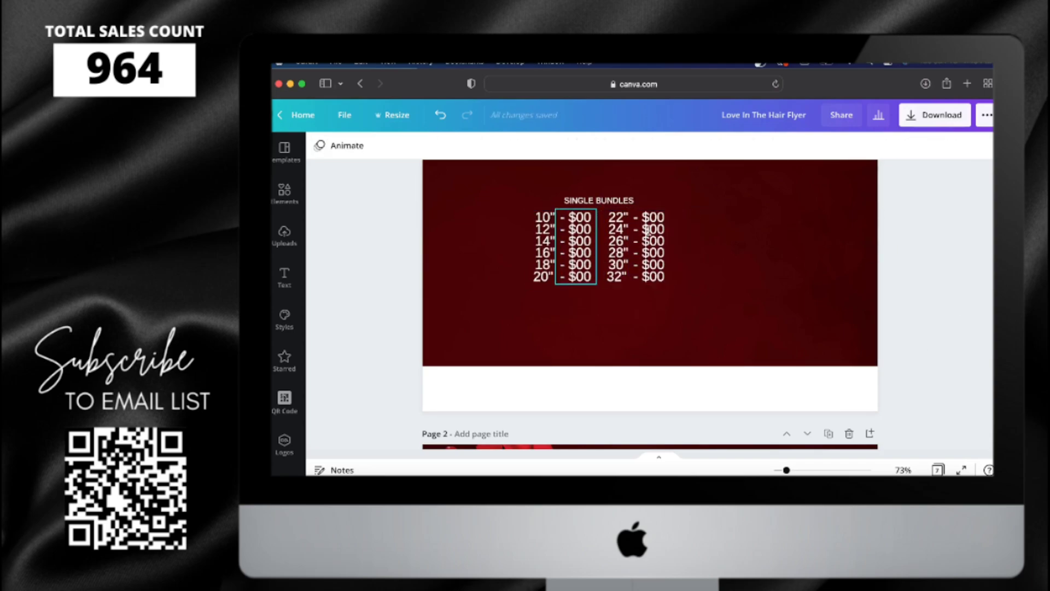
Step: Duplicate page 1's single-bundles price table with Cmd+D
{"action": "left_click_drag", "start_coordinate": [787, 470], "coordinate": [777, 471]}
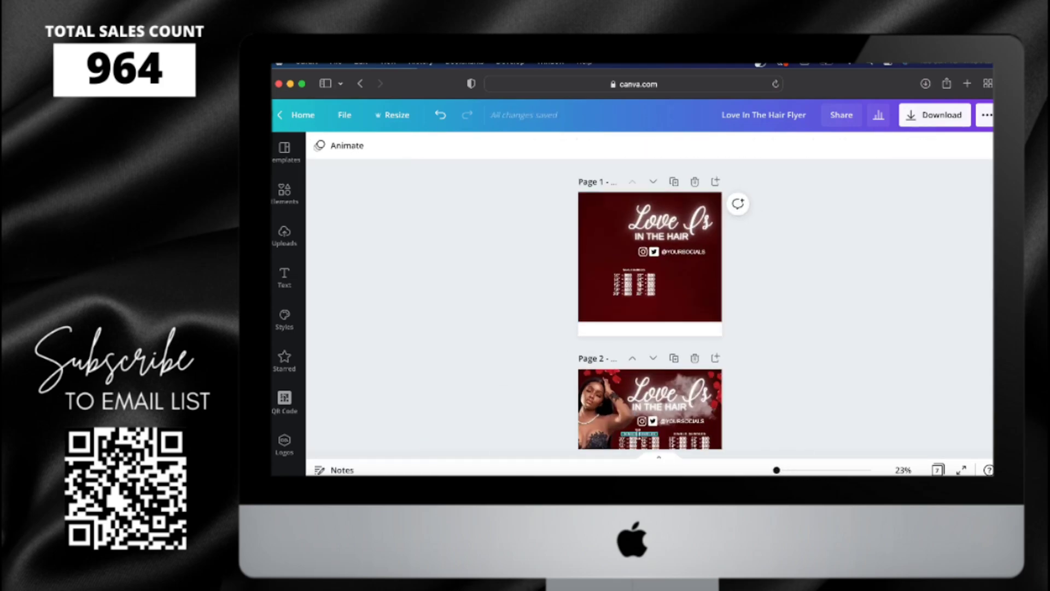
{"action": "left_click", "coordinate": [635, 281]}
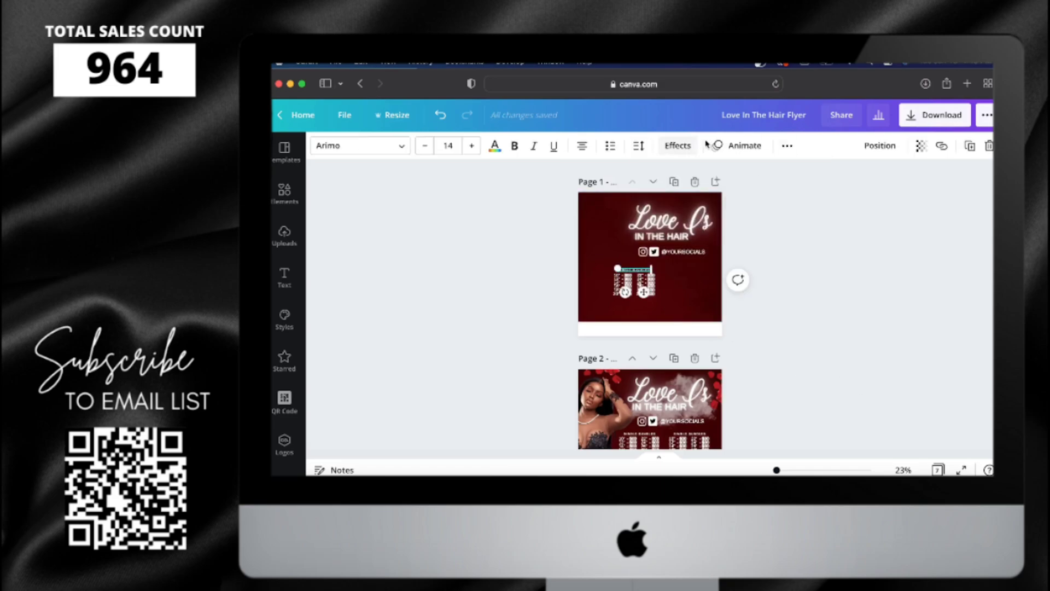
{"action": "left_click", "coordinate": [642, 269]}
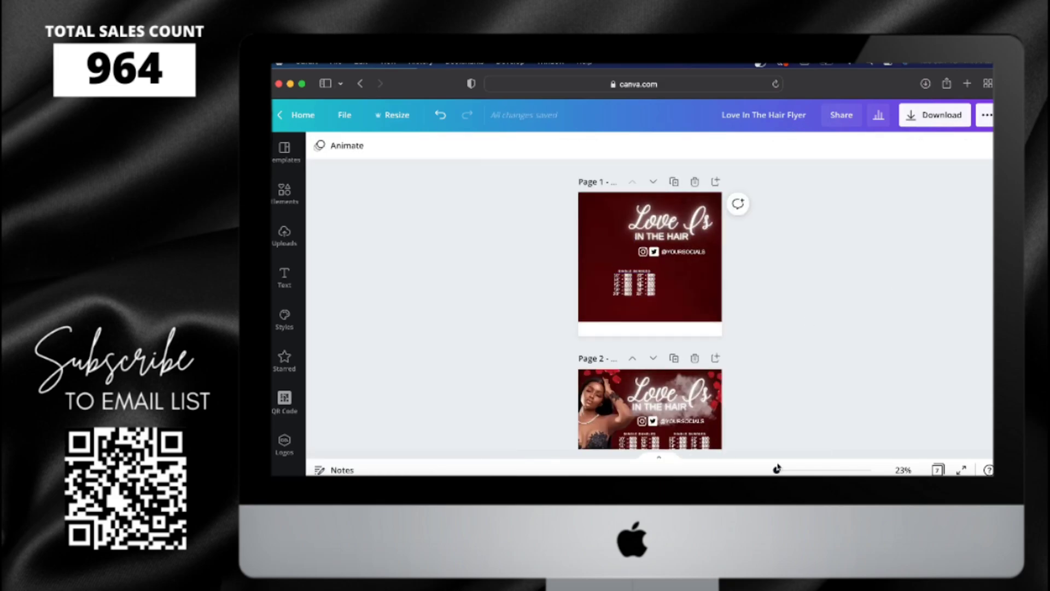
{"action": "scroll", "coordinate": [640, 266], "scroll_direction": "up", "scroll_amount": 5}
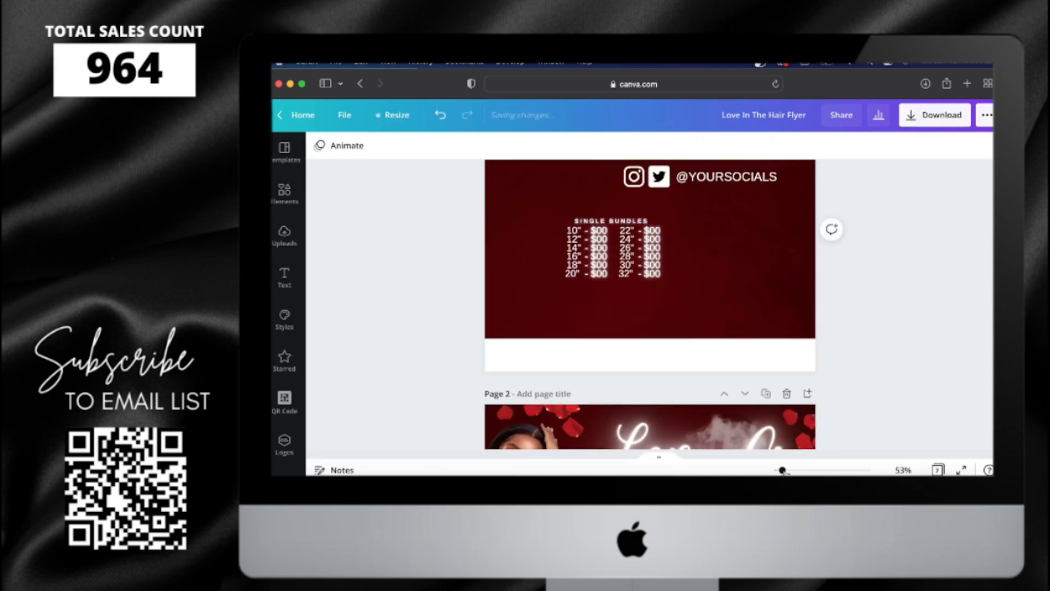
{"action": "scroll", "coordinate": [676, 234], "scroll_direction": "up", "scroll_amount": 5}
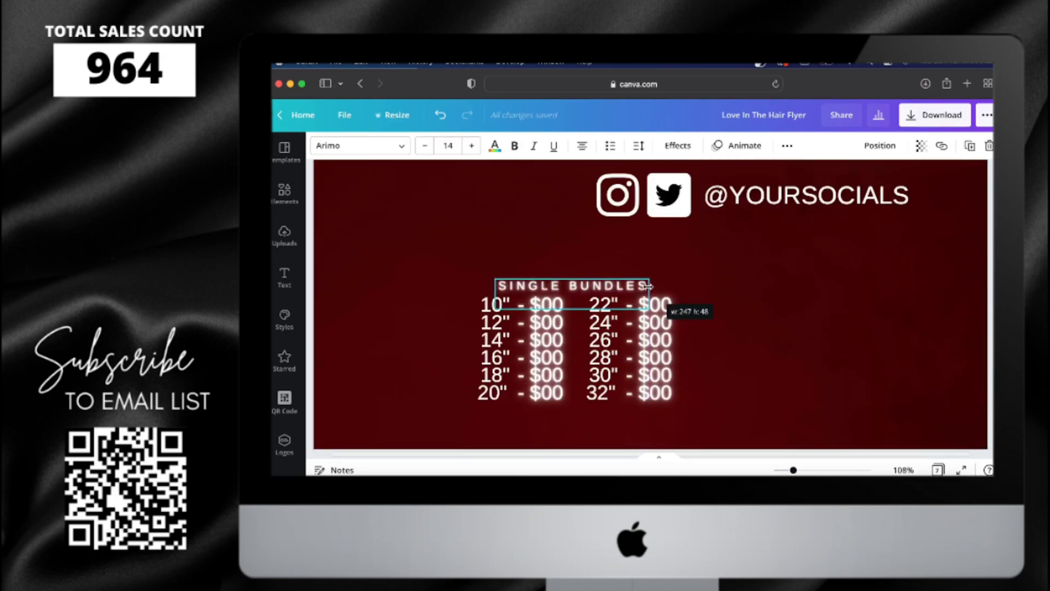
{"action": "left_click", "coordinate": [684, 328]}
{"action": "scroll", "coordinate": [567, 288], "scroll_direction": "down", "scroll_amount": 6}
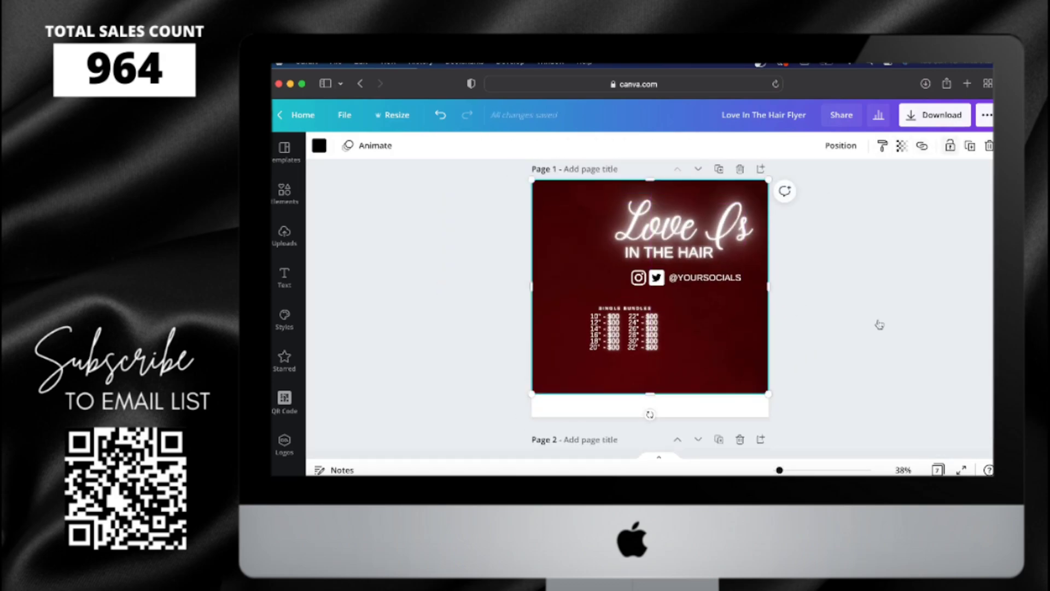
{"action": "left_click", "coordinate": [662, 347]}
{"action": "key", "text": "super+d"}
Step: Select the socials row and both side-by-side price tables together
{"action": "left_click", "coordinate": [668, 343], "text": "shift"}
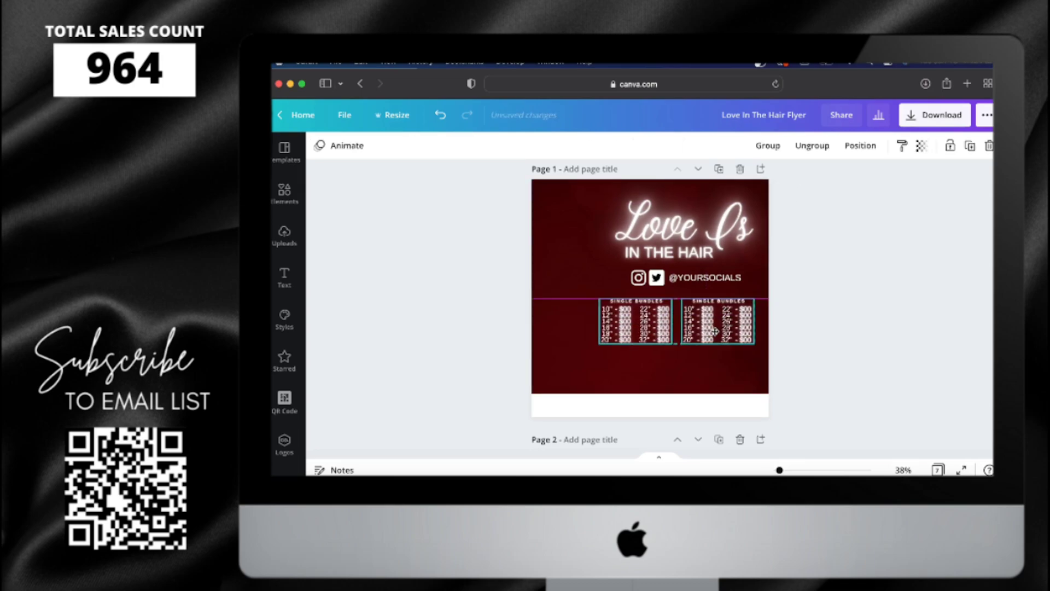
{"action": "scroll", "coordinate": [651, 284], "scroll_direction": "down", "scroll_amount": 3}
{"action": "left_click", "coordinate": [643, 232]}
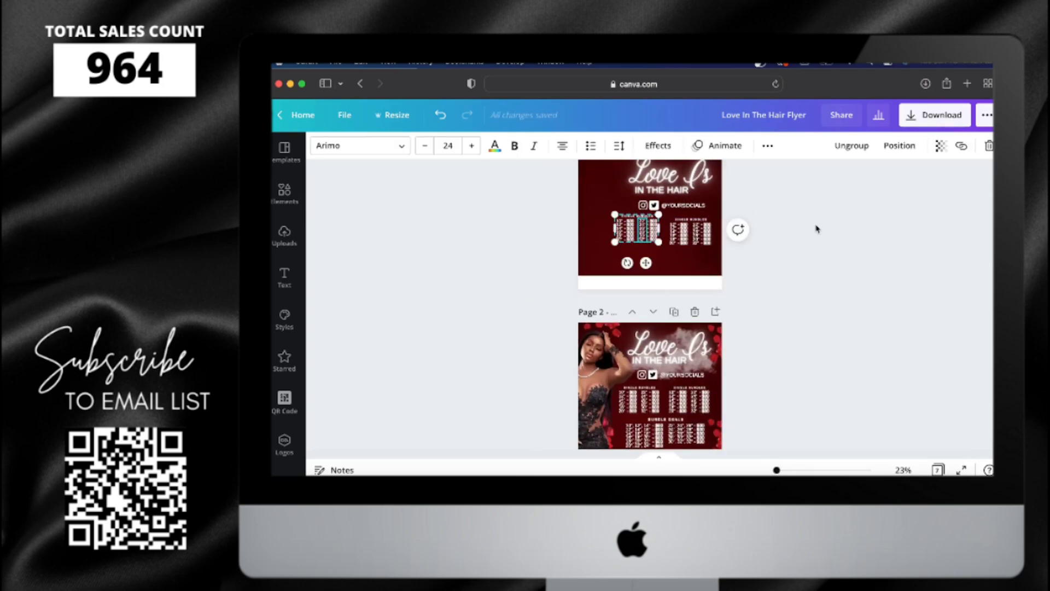
{"action": "scroll", "coordinate": [815, 227], "scroll_direction": "up", "scroll_amount": 1}
{"action": "key", "text": "Escape"}
{"action": "key", "text": "Escape"}
{"action": "left_click", "coordinate": [674, 202]}
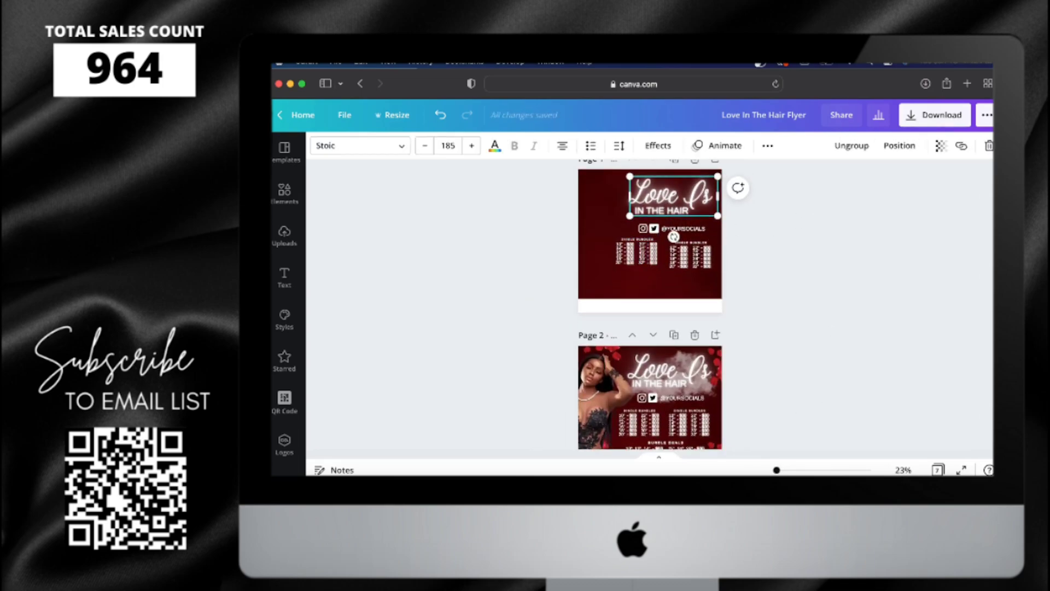
{"action": "left_click_drag", "start_coordinate": [787, 218], "coordinate": [635, 234]}
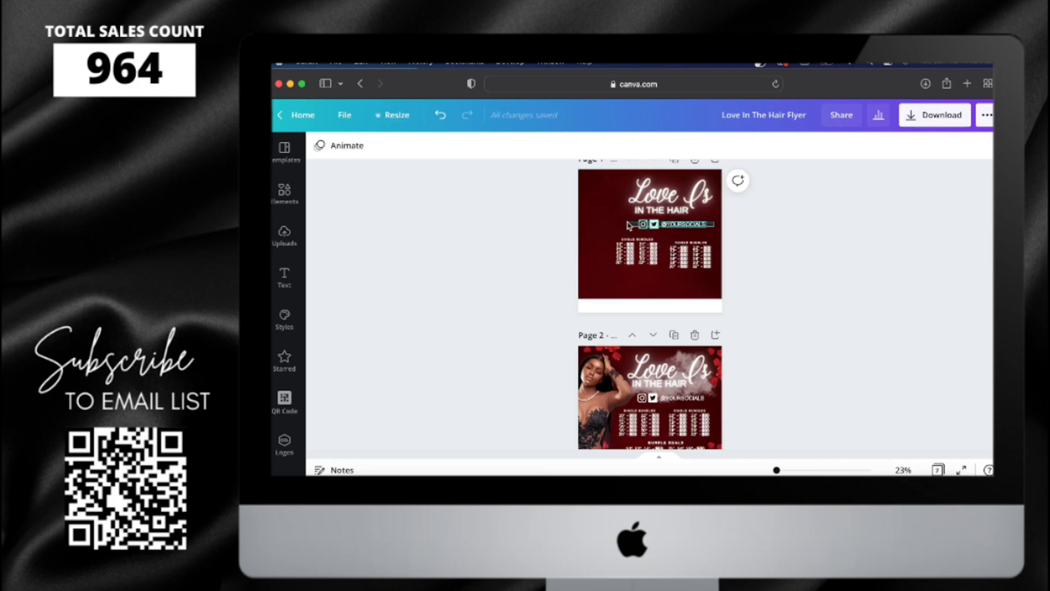
{"action": "left_click_drag", "start_coordinate": [790, 277], "coordinate": [718, 269]}
{"action": "left_click", "coordinate": [773, 298]}
Step: Paste page 2's Bundle Deals text and tables onto page 1
{"action": "key", "text": "Escape"}
{"action": "scroll", "coordinate": [707, 293], "scroll_direction": "down", "scroll_amount": 2}
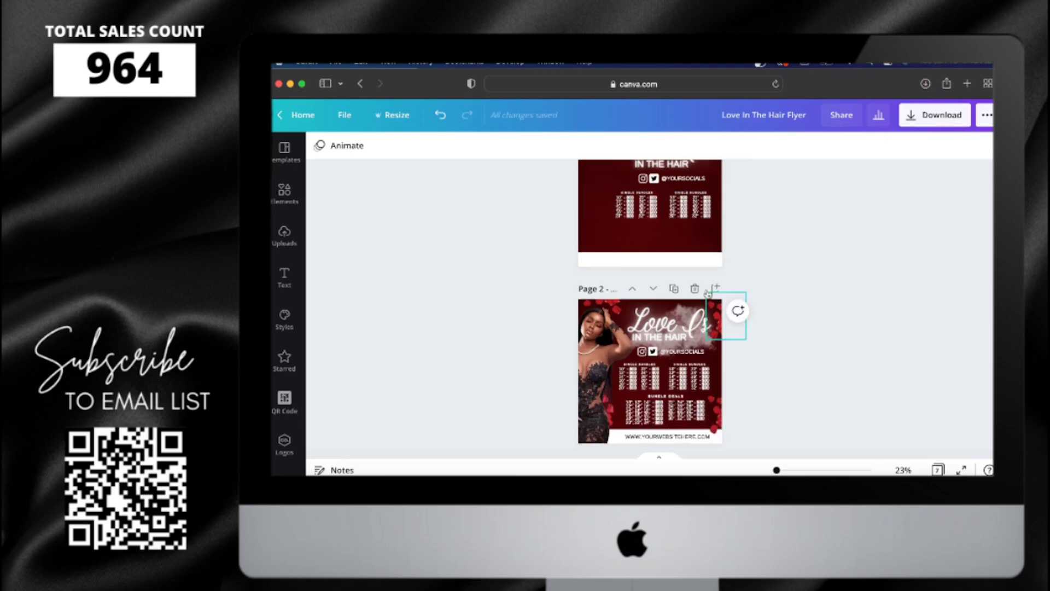
{"action": "left_click", "coordinate": [666, 396]}
{"action": "left_click", "coordinate": [690, 411], "text": "shift"}
{"action": "left_click", "coordinate": [681, 241]}
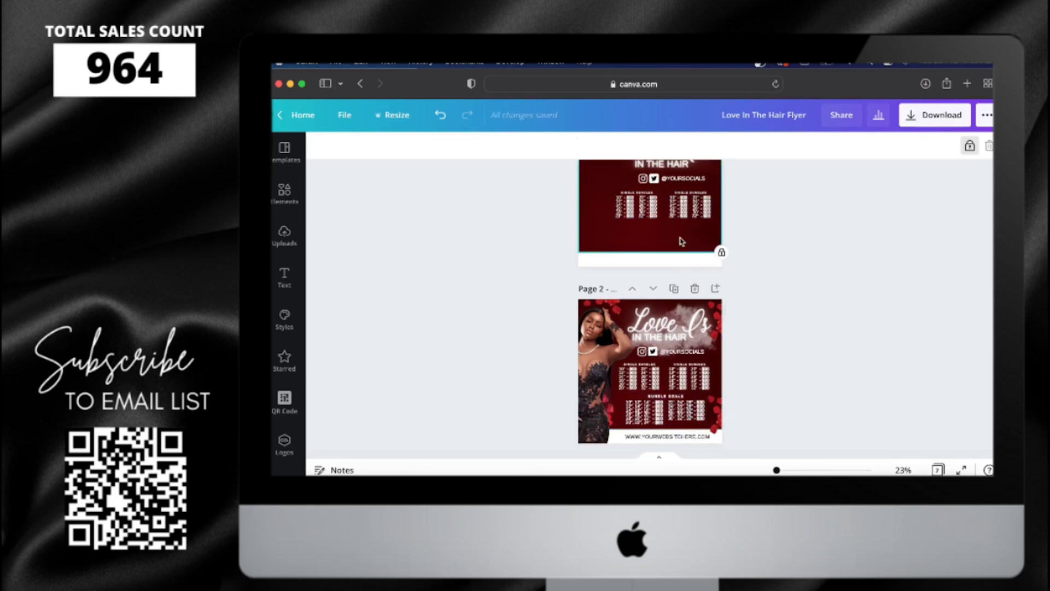
{"action": "key", "text": "super+v"}
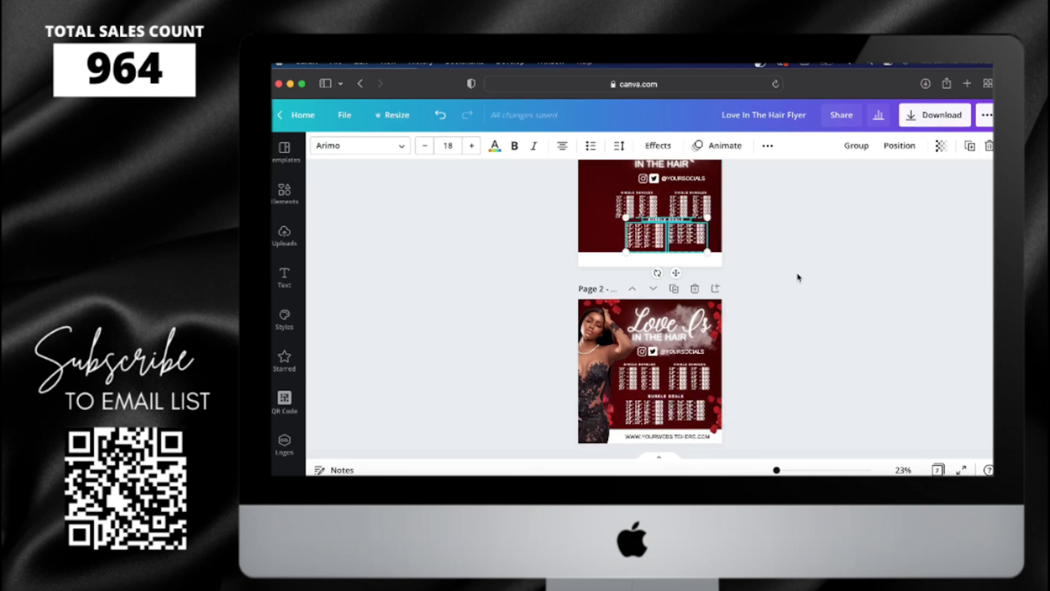
Step: Nudge the two upper price tables and the IN THE HAIR text block up
{"action": "left_click", "coordinate": [637, 204]}
{"action": "left_click", "coordinate": [690, 205], "text": "shift"}
{"action": "key", "text": "Up"}
{"action": "key", "text": "Up"}
{"action": "key", "text": "Up"}
{"action": "key", "text": "Up"}
{"action": "key", "text": "Up"}
{"action": "key", "text": "Up"}
{"action": "key", "text": "Up"}
{"action": "key", "text": "Up"}
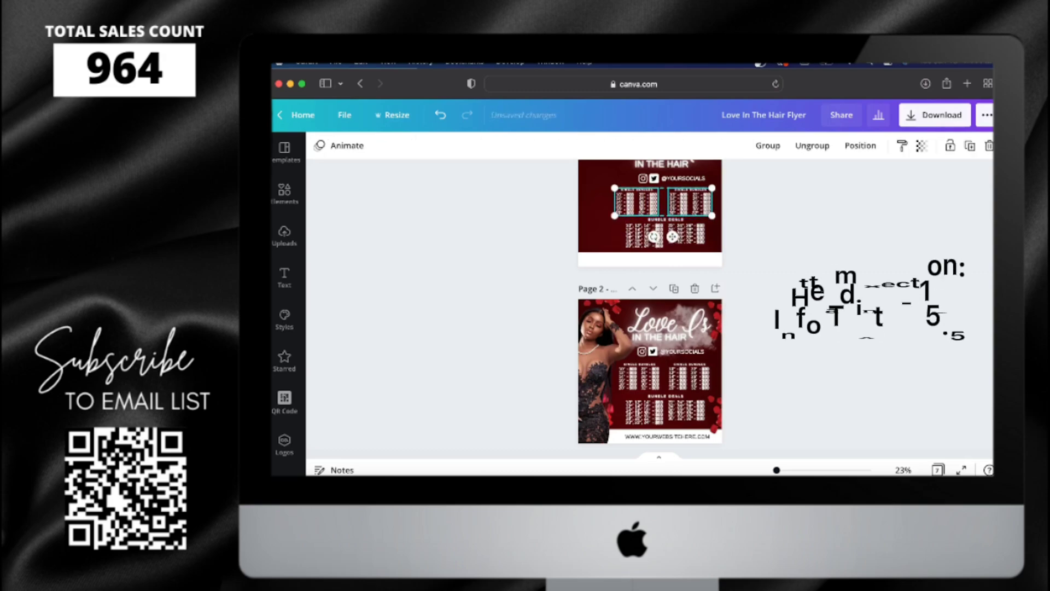
{"action": "left_click", "coordinate": [844, 290]}
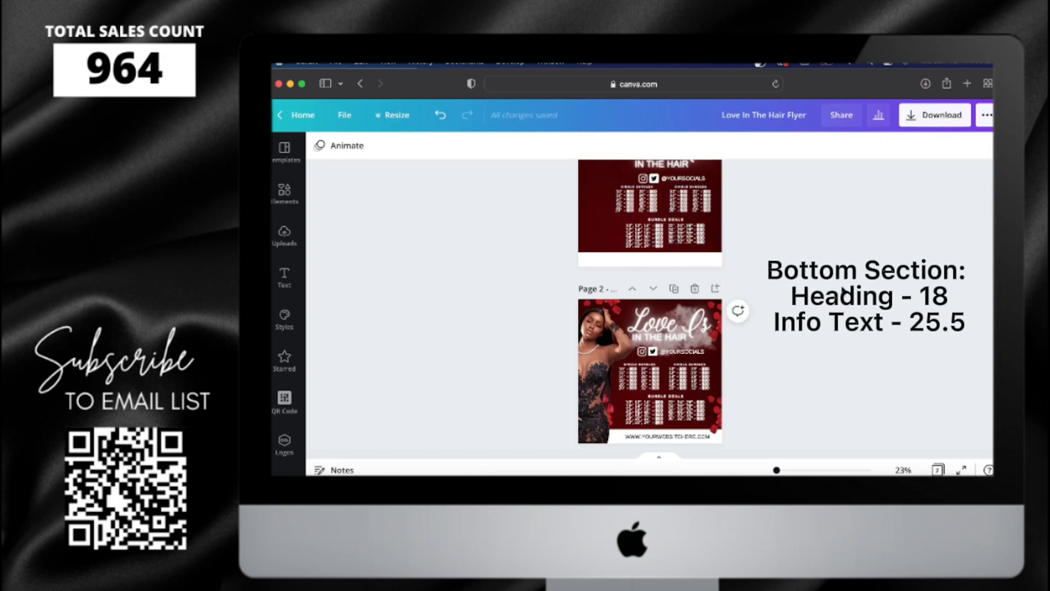
{"action": "scroll", "coordinate": [843, 294], "scroll_direction": "up", "scroll_amount": 2}
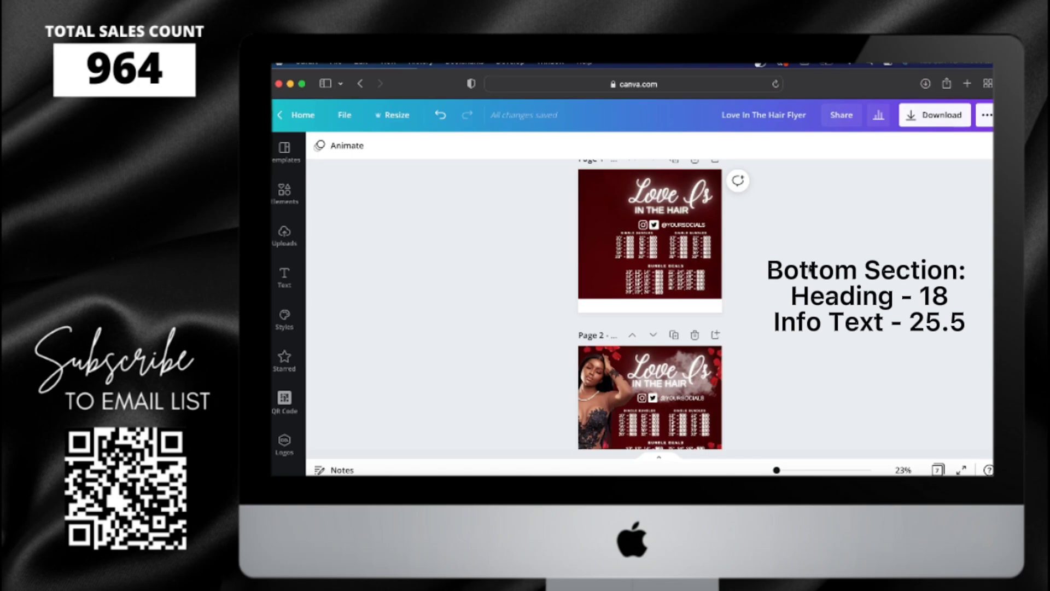
{"action": "left_click", "coordinate": [665, 215]}
{"action": "key", "text": "Up"}
{"action": "key", "text": "Up"}
{"action": "key", "text": "Up"}
{"action": "key", "text": "Up"}
{"action": "left_click", "coordinate": [759, 224]}
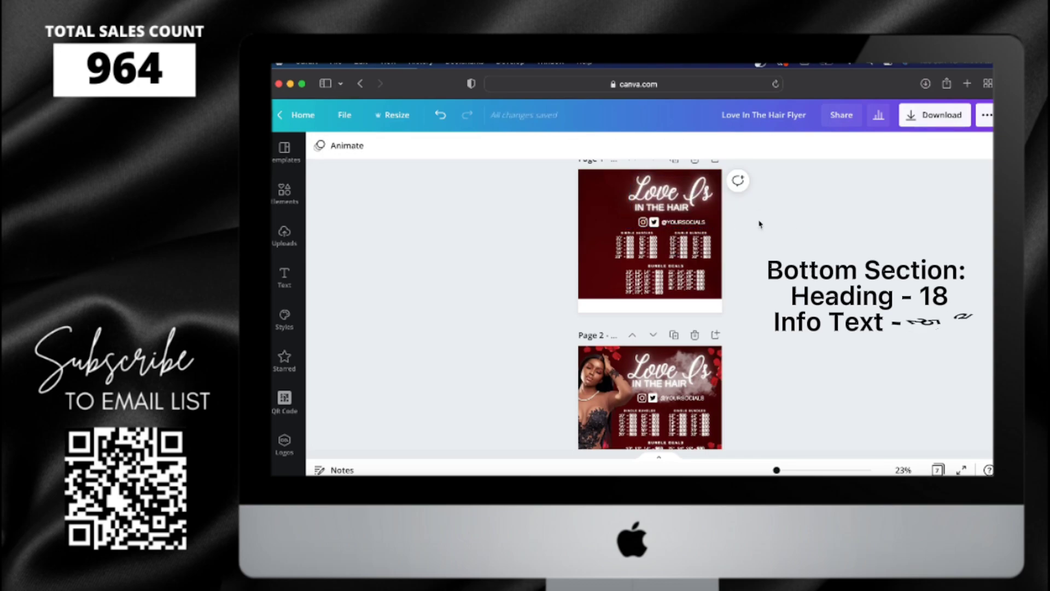
{"action": "left_click_drag", "start_coordinate": [760, 224], "coordinate": [706, 219]}
Step: Add a heading to page 1's lower area in Arimo at size 30
{"action": "left_click", "coordinate": [815, 283]}
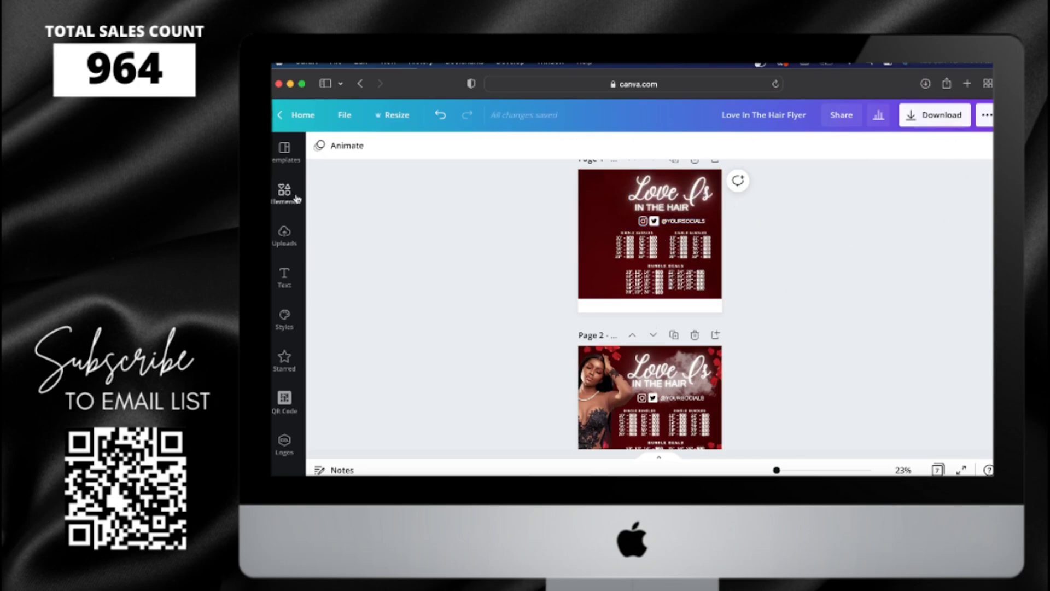
{"action": "left_click", "coordinate": [284, 276]}
{"action": "left_click", "coordinate": [388, 217]}
{"action": "left_click_drag", "start_coordinate": [765, 272], "coordinate": [764, 332]}
{"action": "left_click", "coordinate": [515, 306]}
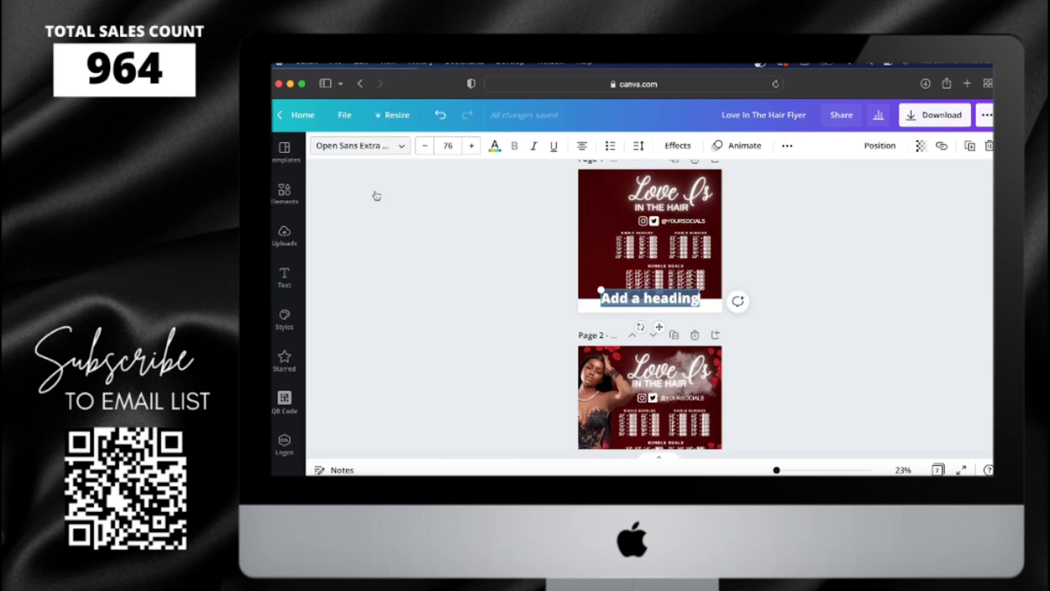
{"action": "left_click", "coordinate": [357, 145]}
{"action": "left_click", "coordinate": [361, 182]}
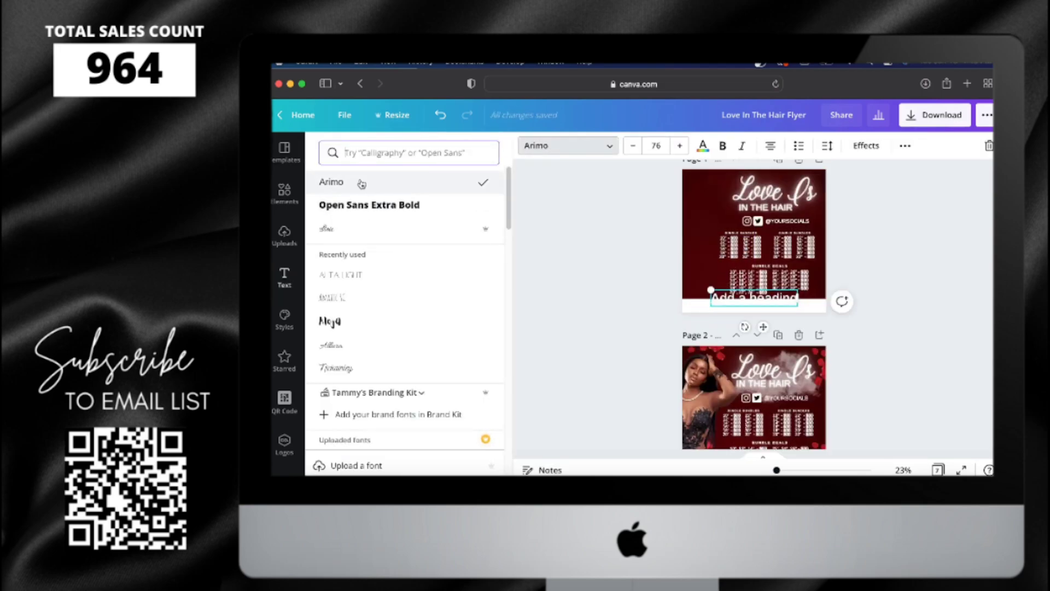
{"action": "left_click", "coordinate": [656, 145]}
{"action": "type", "text": "30"}
{"action": "key", "text": "Return"}
{"action": "left_click", "coordinate": [703, 146]}
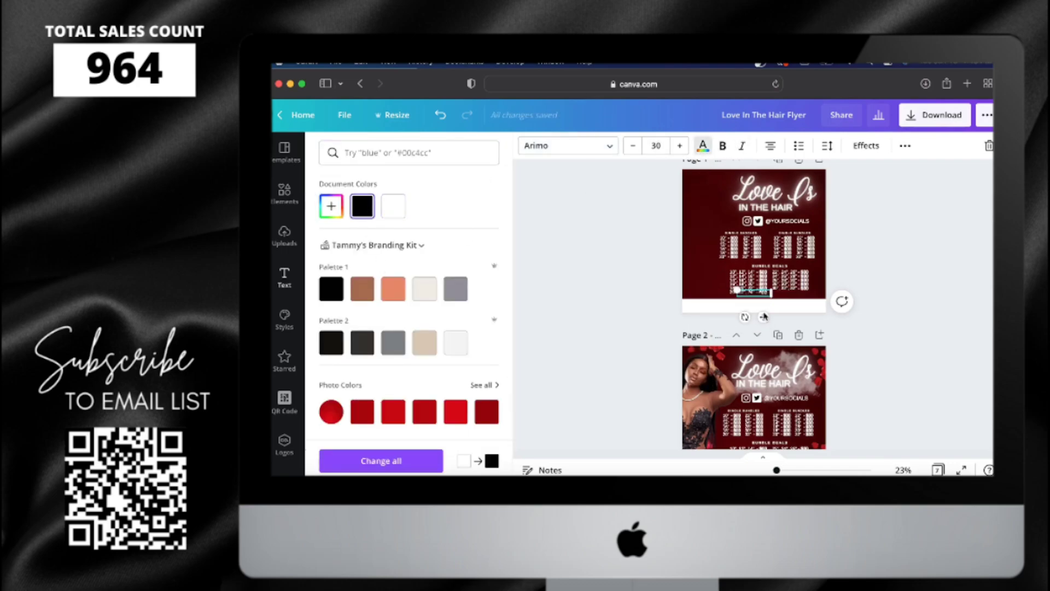
{"action": "left_click_drag", "start_coordinate": [764, 317], "coordinate": [763, 329]}
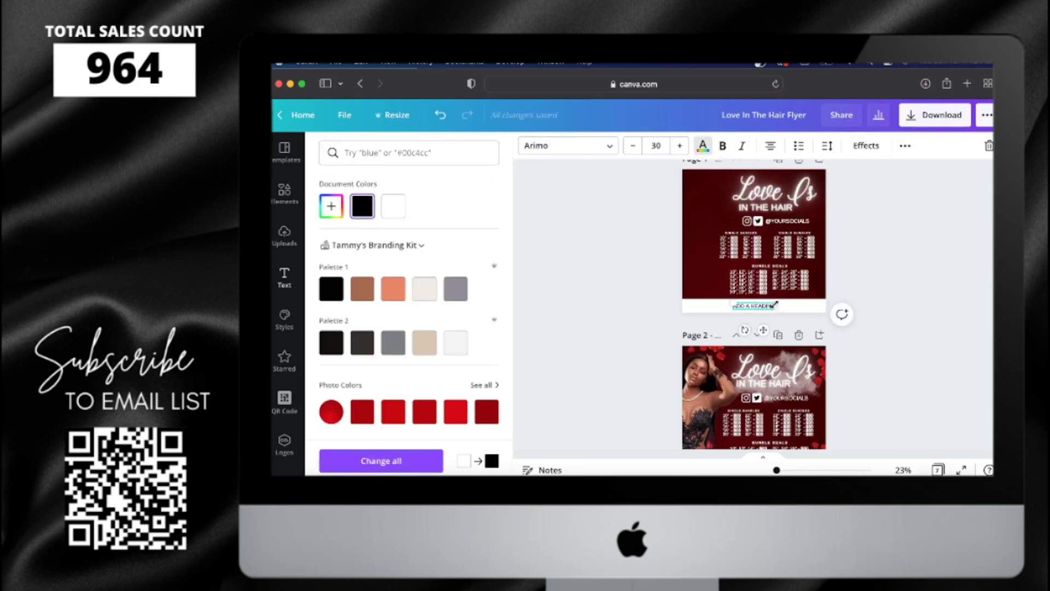
{"action": "double_click", "coordinate": [771, 305]}
{"action": "scroll", "coordinate": [737, 312], "scroll_direction": "up", "scroll_amount": 5}
{"action": "key", "text": "BackSpace"}
{"action": "key", "text": "BackSpace"}
{"action": "key", "text": "BackSpace"}
{"action": "key", "text": "BackSpace"}
{"action": "key", "text": "BackSpace"}
{"action": "key", "text": "BackSpace"}
{"action": "key", "text": "BackSpace"}
{"action": "key", "text": "BackSpace"}
{"action": "key", "text": "BackSpace"}
{"action": "key", "text": "BackSpace"}
{"action": "key", "text": "BackSpace"}
{"action": "key", "text": "BackSpace"}
{"action": "key", "text": "BackSpace"}
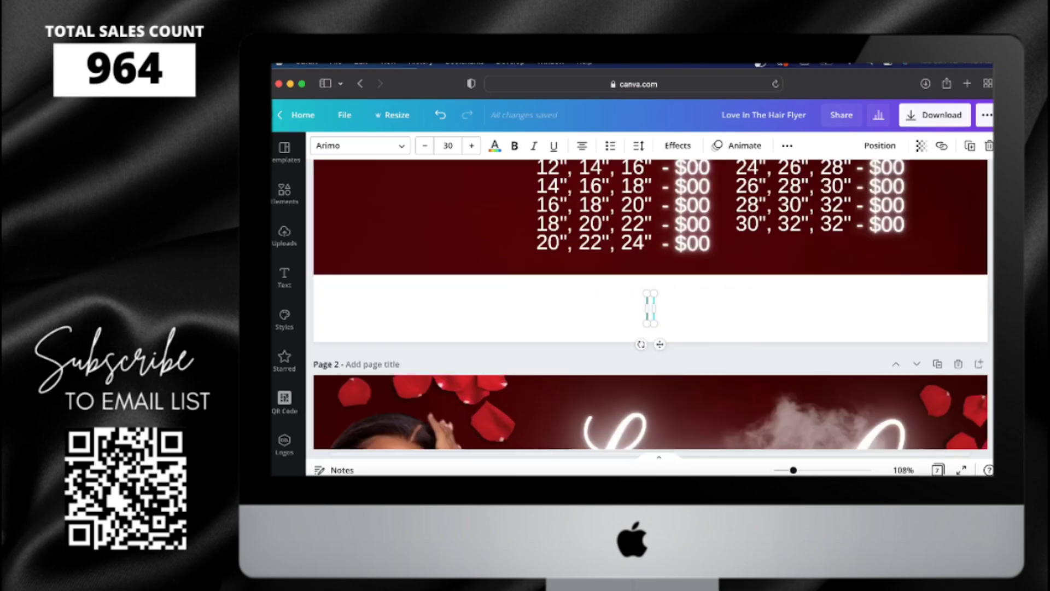
{"action": "type", "text": "WWW.YOURWEBSITEHERE"}
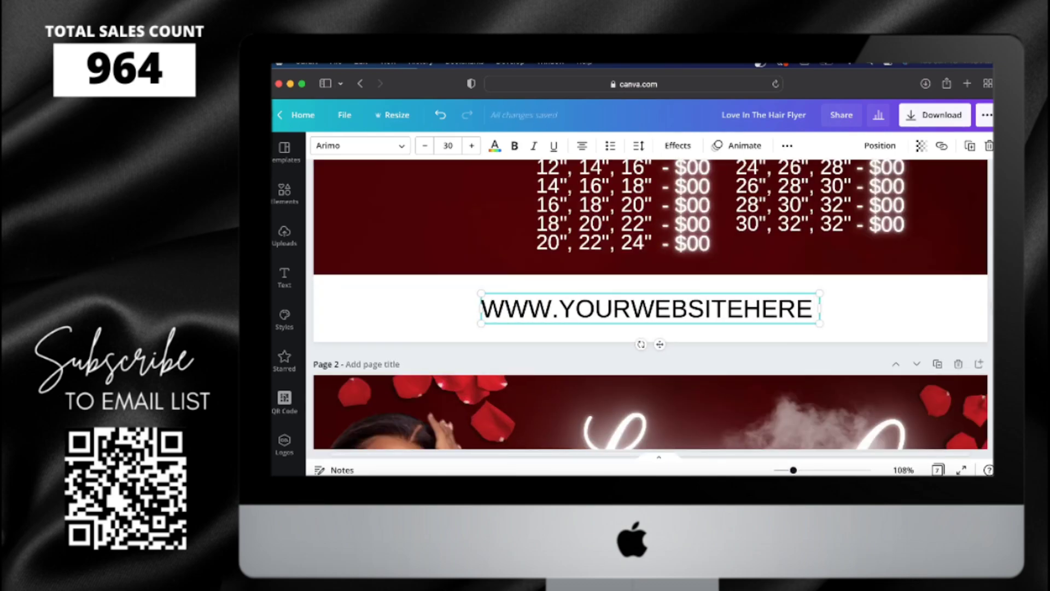
{"action": "type", "text": ".COM"}
{"action": "left_click_drag", "start_coordinate": [793, 469], "coordinate": [774, 470]}
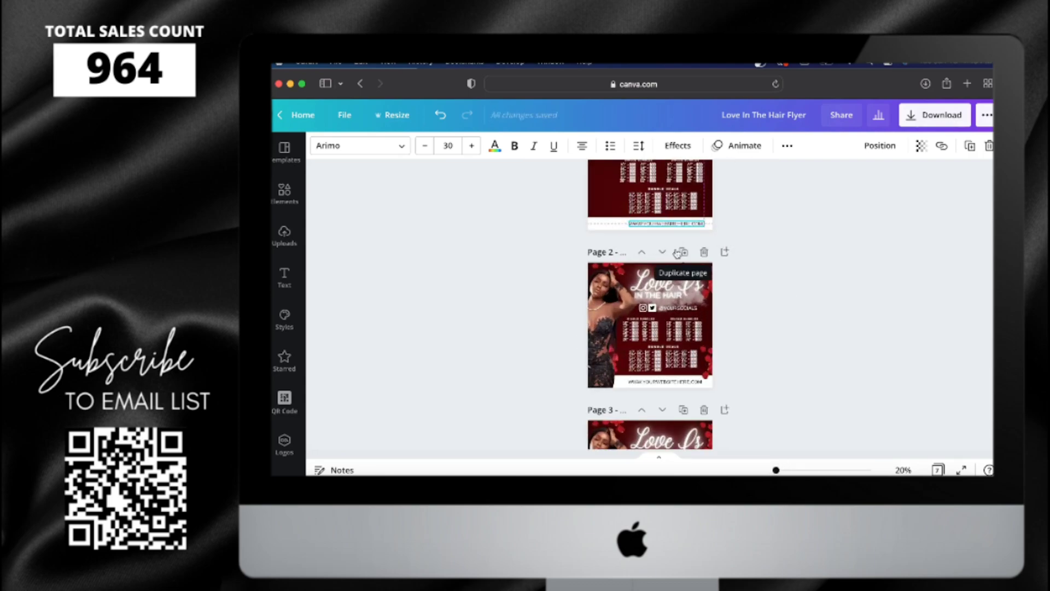
Step: Add the uploaded cloud image to page 1 over the Love Is title
{"action": "left_click", "coordinate": [804, 247]}
{"action": "scroll", "coordinate": [805, 246], "scroll_direction": "up", "scroll_amount": 3}
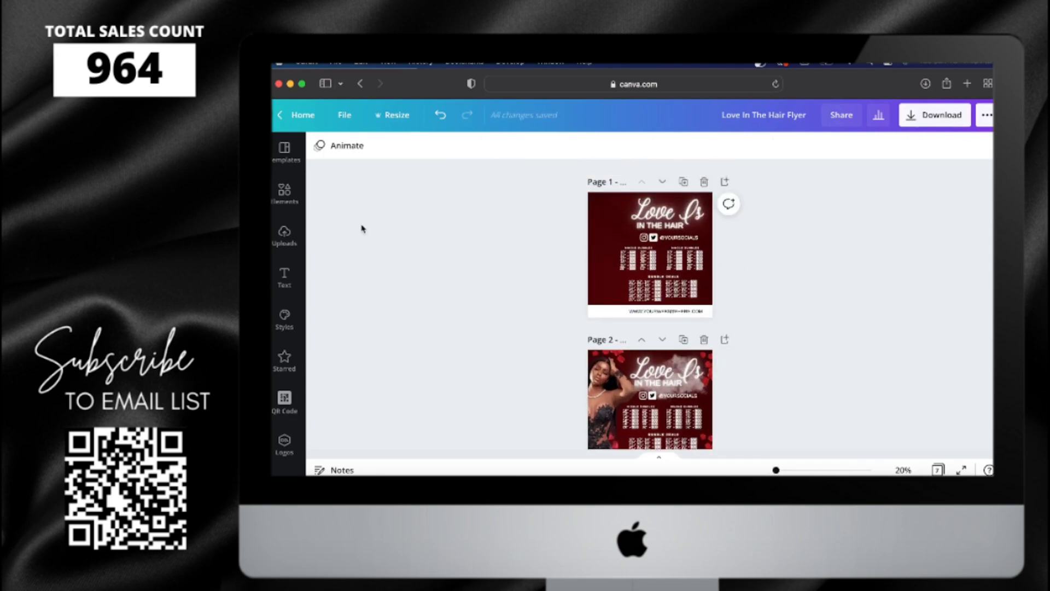
{"action": "left_click", "coordinate": [287, 241]}
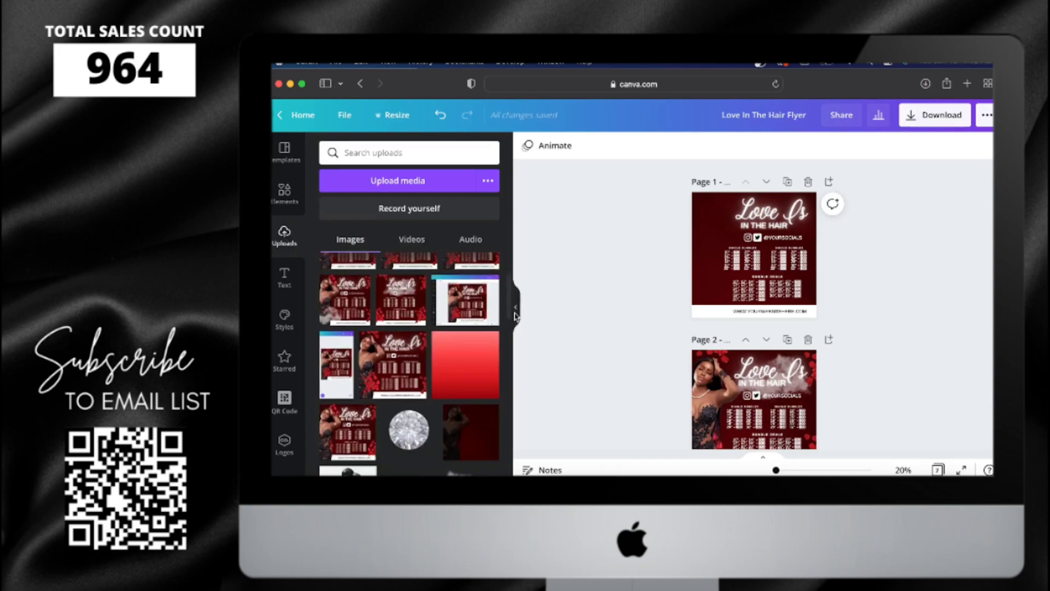
{"action": "left_click", "coordinate": [441, 358]}
{"action": "left_click", "coordinate": [841, 145]}
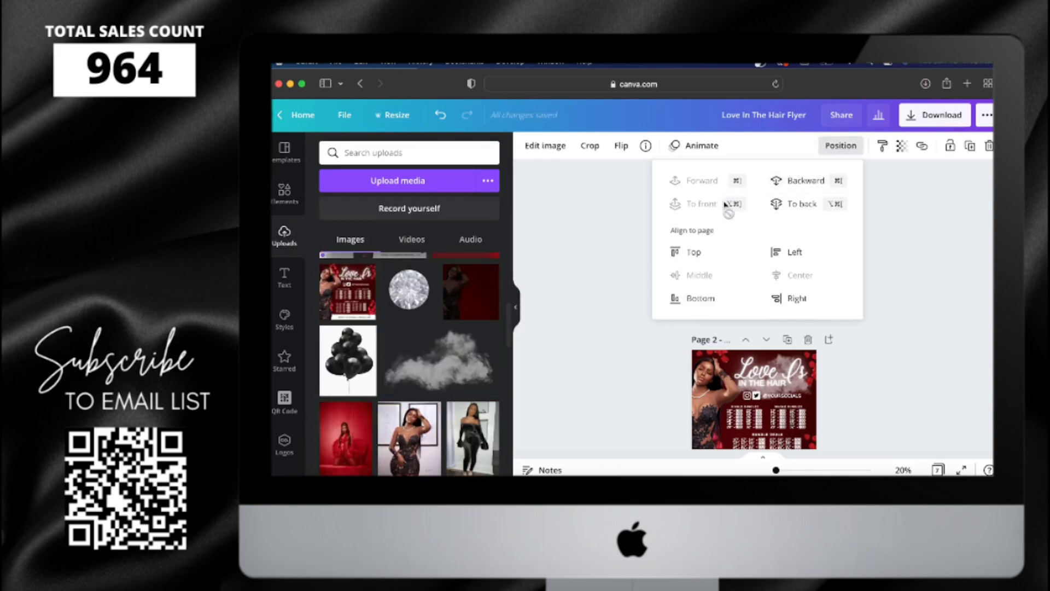
{"action": "left_click", "coordinate": [904, 224]}
{"action": "left_click_drag", "start_coordinate": [778, 230], "coordinate": [780, 222]}
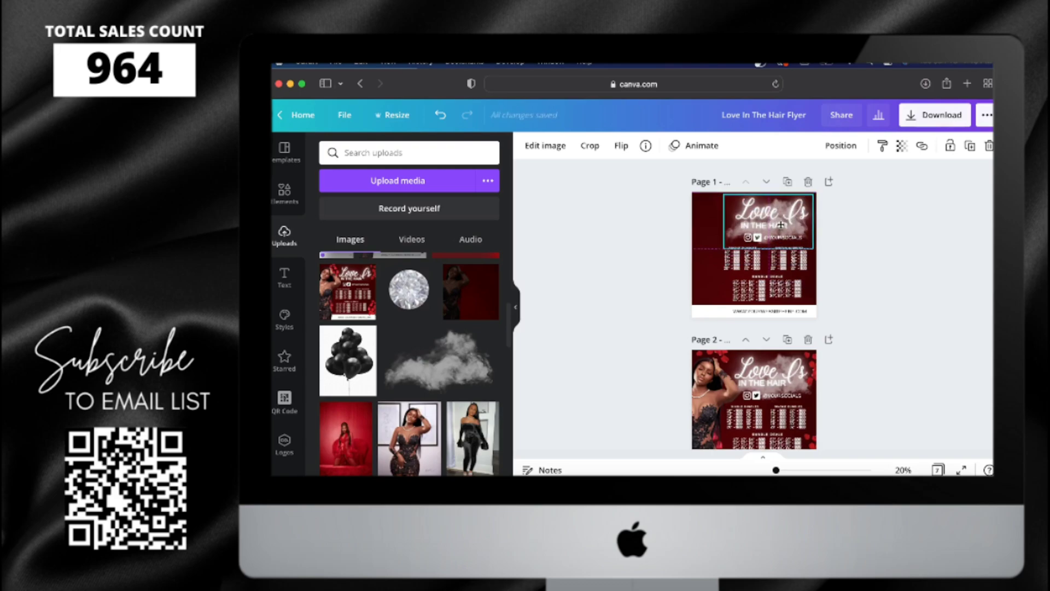
Step: Send the cloud image back behind the title
{"action": "left_click", "coordinate": [776, 216]}
{"action": "left_click", "coordinate": [776, 216]}
{"action": "left_click", "coordinate": [841, 146]}
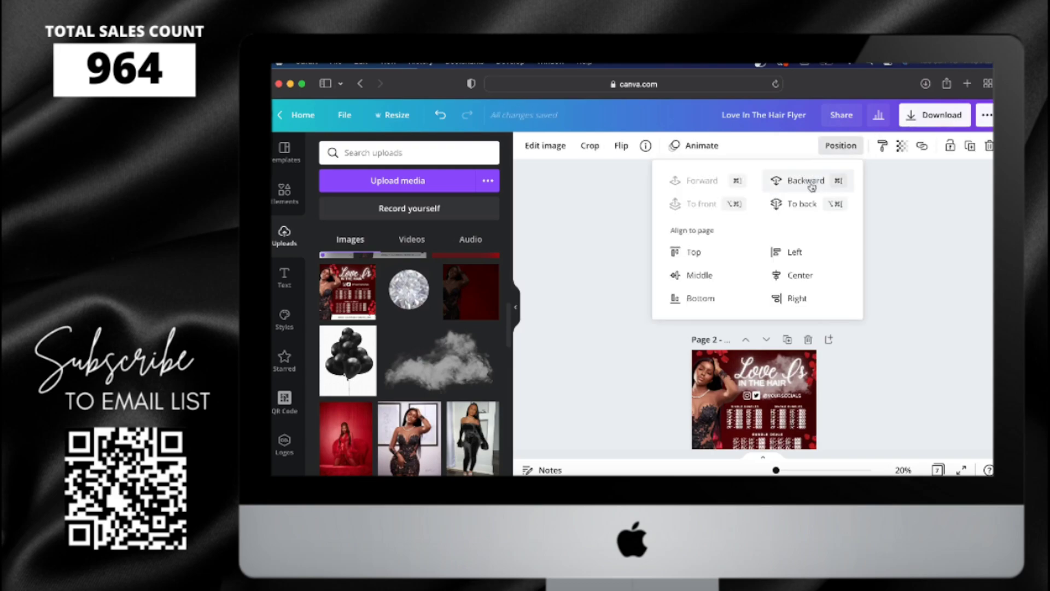
{"action": "left_click", "coordinate": [804, 178]}
{"action": "left_click", "coordinate": [914, 228]}
{"action": "left_click", "coordinate": [772, 217]}
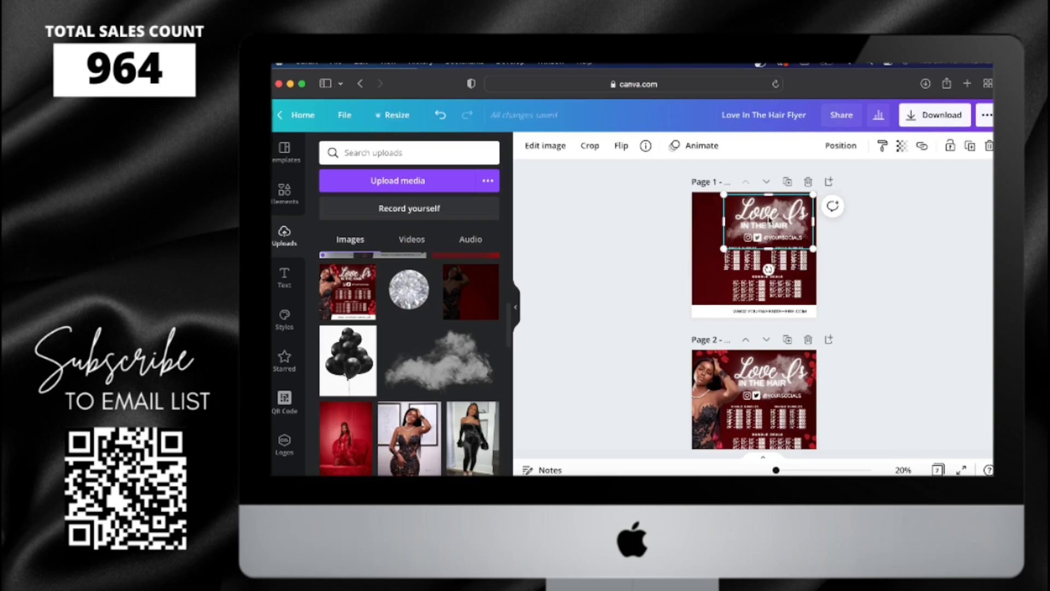
{"action": "left_click", "coordinate": [841, 145]}
{"action": "left_click", "coordinate": [793, 184]}
{"action": "left_click", "coordinate": [917, 281]}
Step: Move the title and socials row down slightly
{"action": "left_click", "coordinate": [771, 213]}
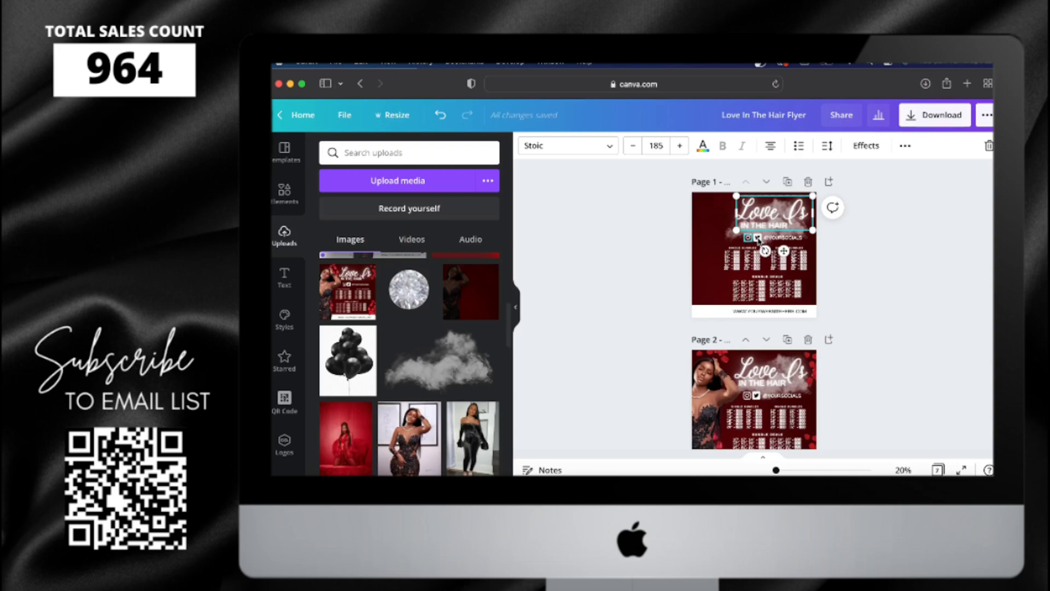
{"action": "left_click", "coordinate": [757, 238], "text": "shift"}
{"action": "left_click_drag", "start_coordinate": [772, 262], "coordinate": [771, 263]}
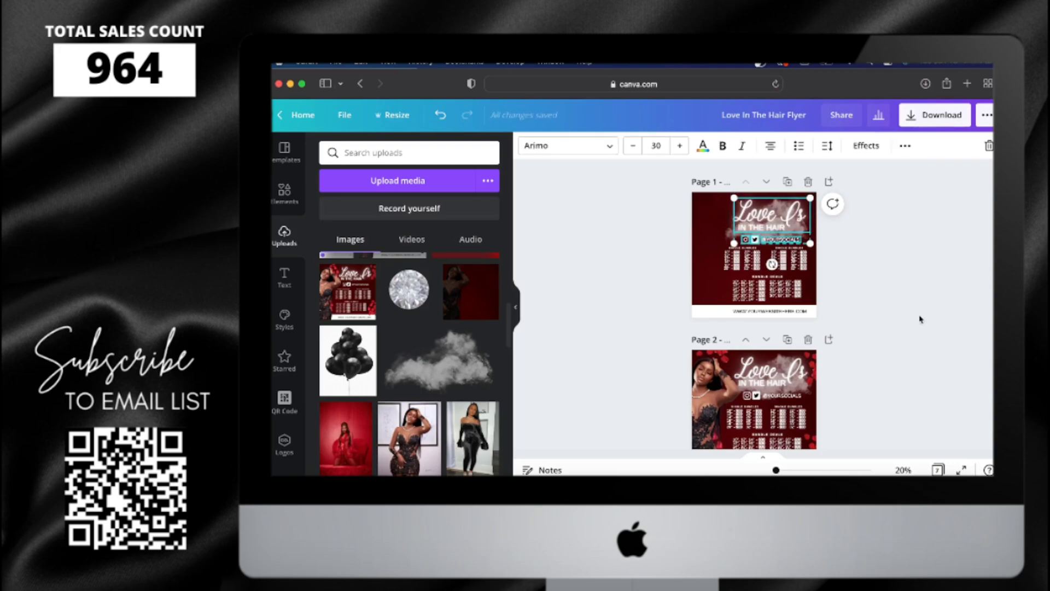
{"action": "left_click", "coordinate": [892, 281]}
Step: Group the socials handle and icons into one unit and move it up slightly
{"action": "left_click", "coordinate": [762, 227]}
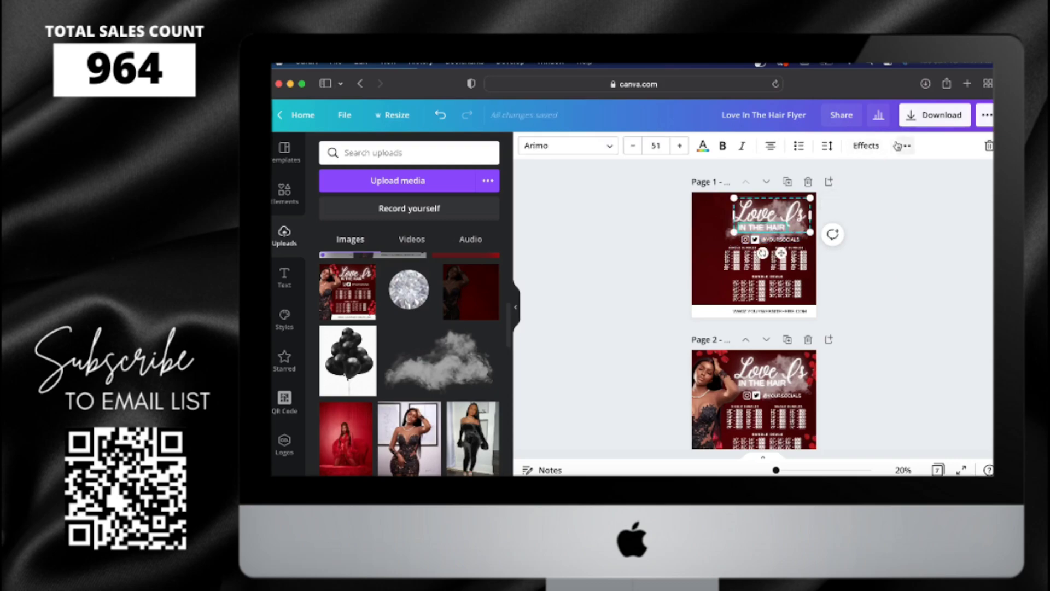
{"action": "left_click", "coordinate": [771, 212], "text": "shift"}
{"action": "left_click", "coordinate": [761, 226]}
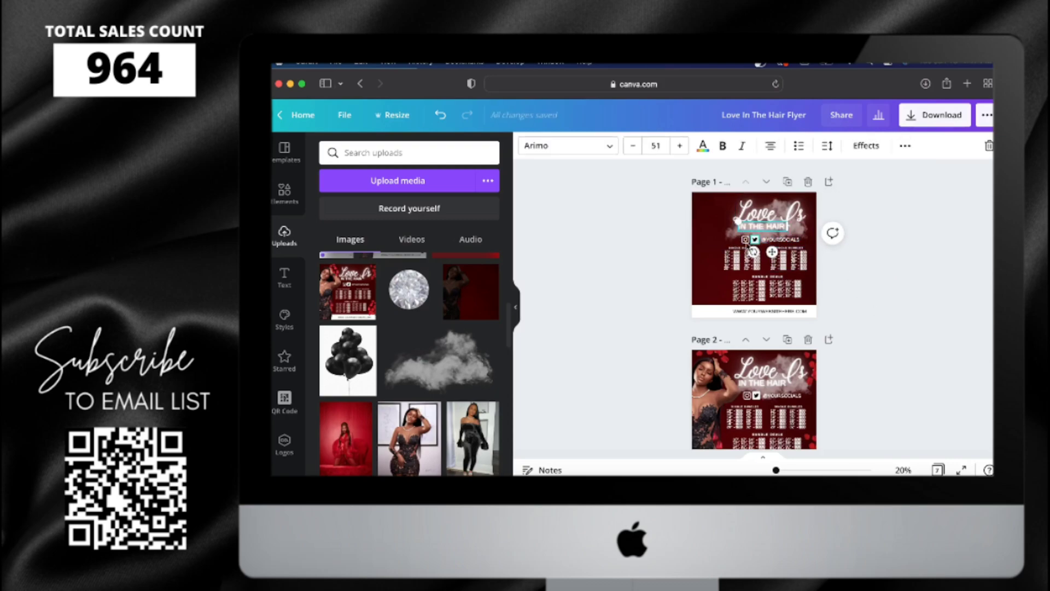
{"action": "left_click", "coordinate": [745, 239]}
{"action": "left_click", "coordinate": [755, 239], "text": "shift"}
{"action": "left_click", "coordinate": [782, 239], "text": "shift"}
{"action": "left_click", "coordinate": [905, 146]}
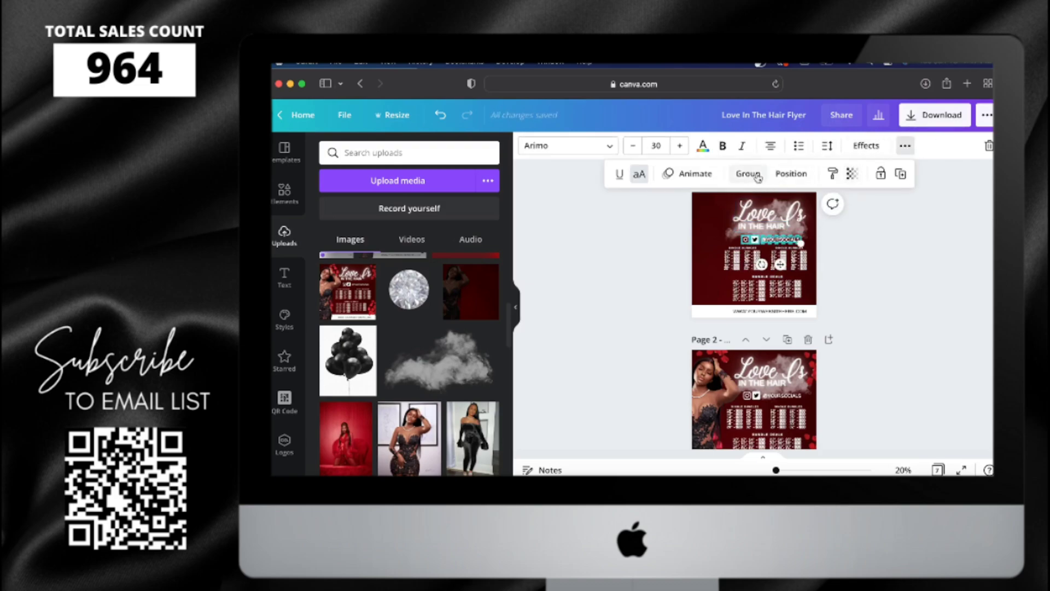
{"action": "left_click", "coordinate": [748, 174]}
{"action": "left_click", "coordinate": [770, 239]}
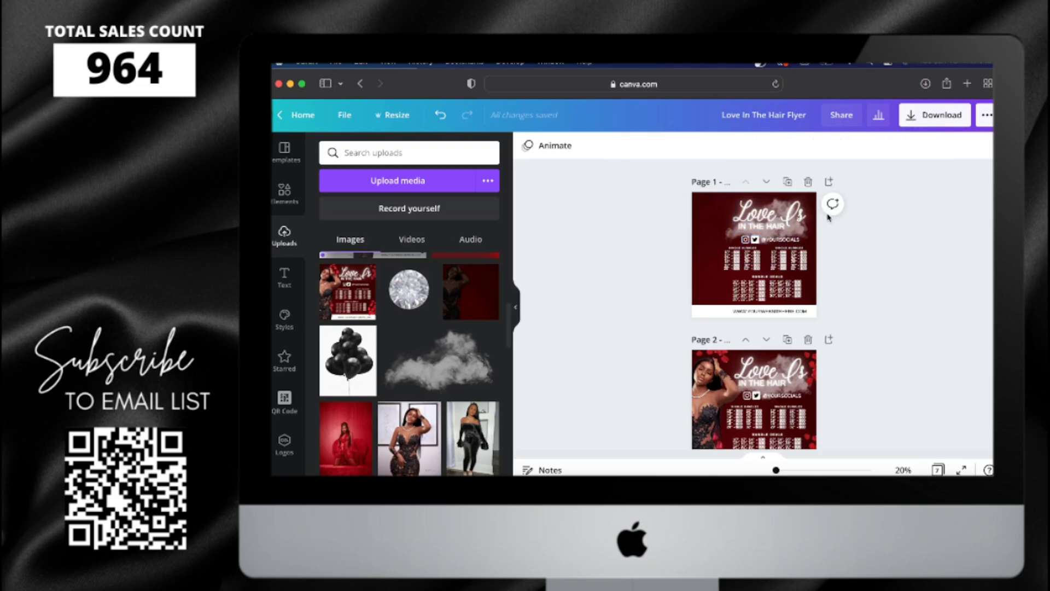
{"action": "left_click_drag", "start_coordinate": [770, 239], "coordinate": [741, 233]}
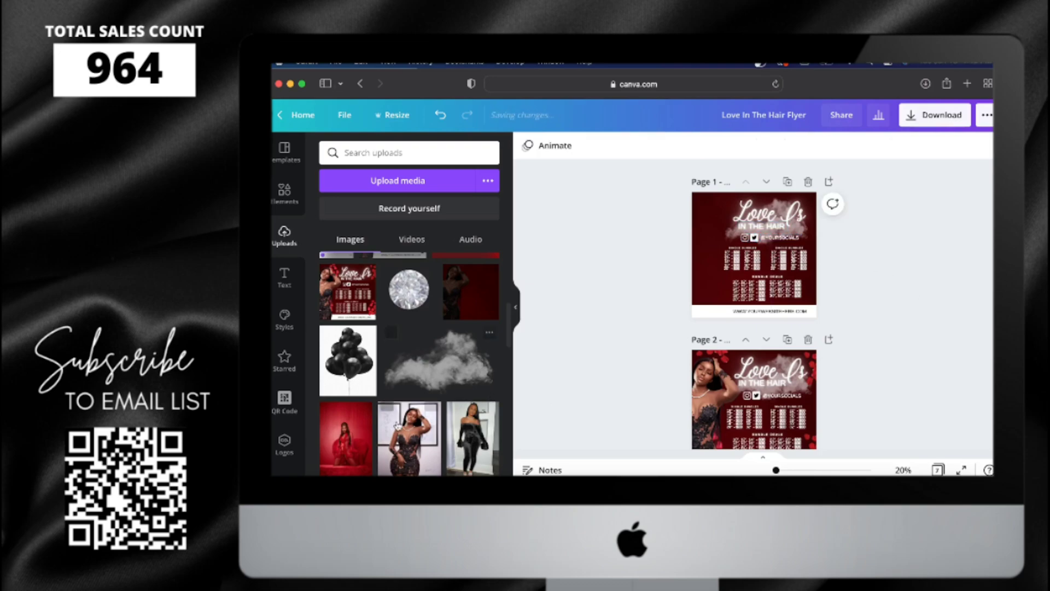
Step: Bring the model photo on page 1 to the front
{"action": "left_click", "coordinate": [732, 270]}
{"action": "left_click", "coordinate": [841, 145]}
{"action": "left_click", "coordinate": [772, 184]}
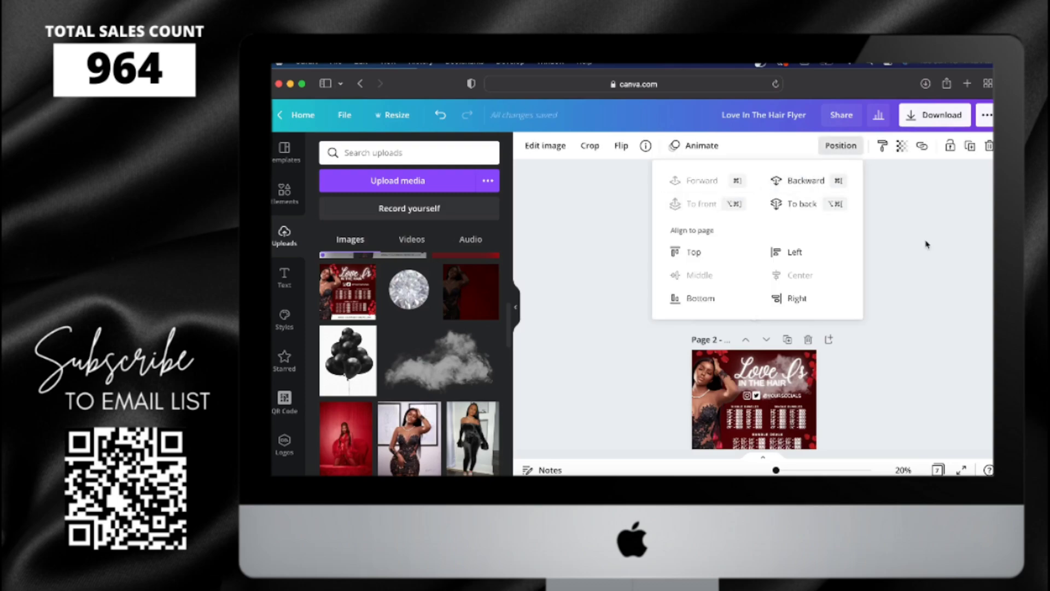
{"action": "left_click", "coordinate": [876, 309]}
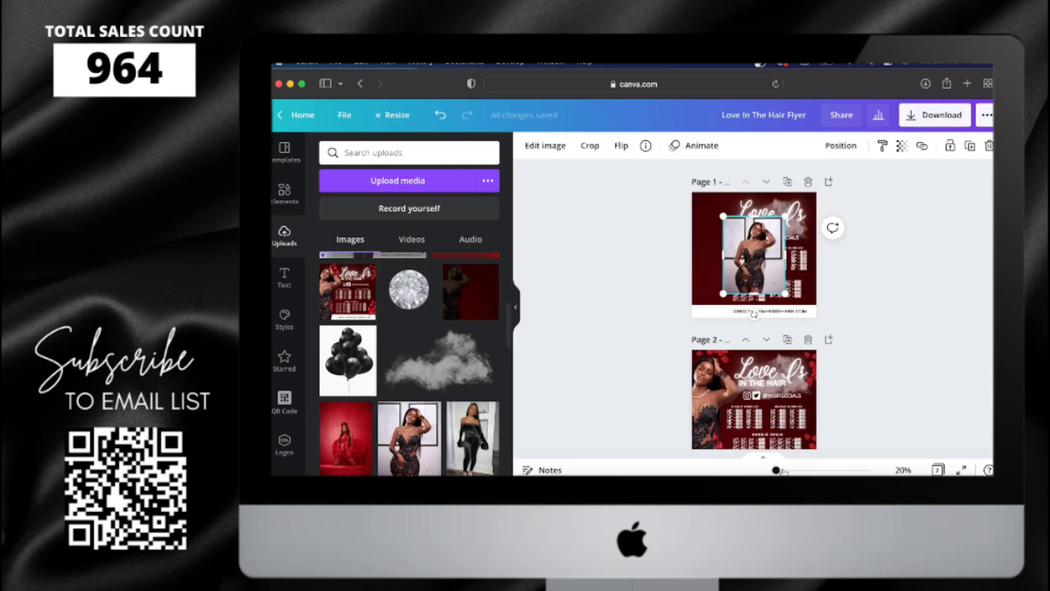
{"action": "left_click_drag", "start_coordinate": [776, 471], "coordinate": [786, 470]}
{"action": "scroll", "coordinate": [845, 227], "scroll_direction": "up", "scroll_amount": 5}
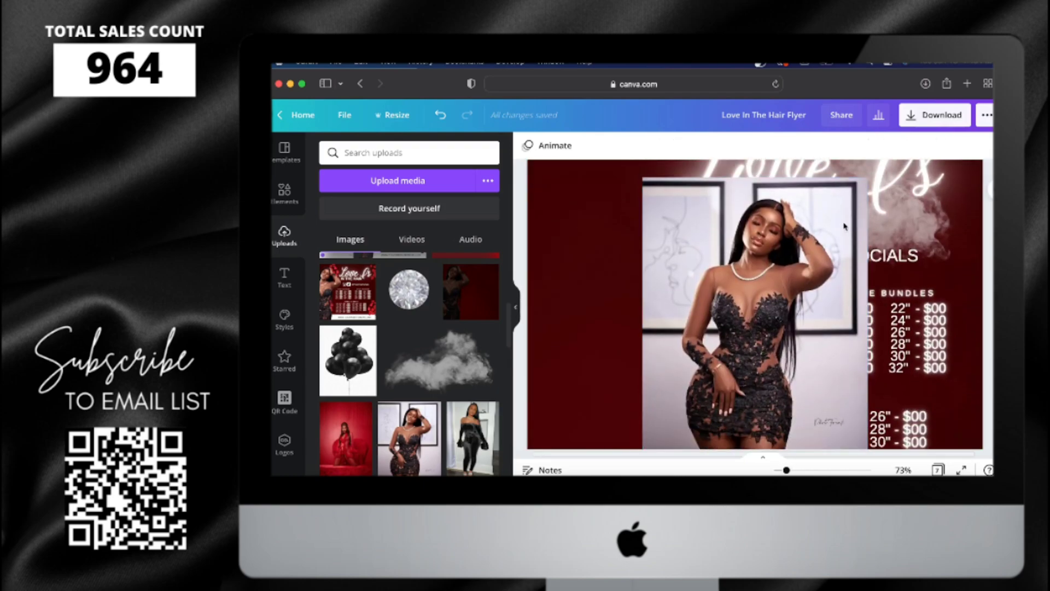
Step: Crop the model photo's right, left and top edges close around her
{"action": "left_click", "coordinate": [845, 226]}
{"action": "left_click_drag", "start_coordinate": [867, 313], "coordinate": [840, 313]}
{"action": "left_click_drag", "start_coordinate": [643, 328], "coordinate": [679, 328]}
{"action": "left_click_drag", "start_coordinate": [758, 179], "coordinate": [759, 196]}
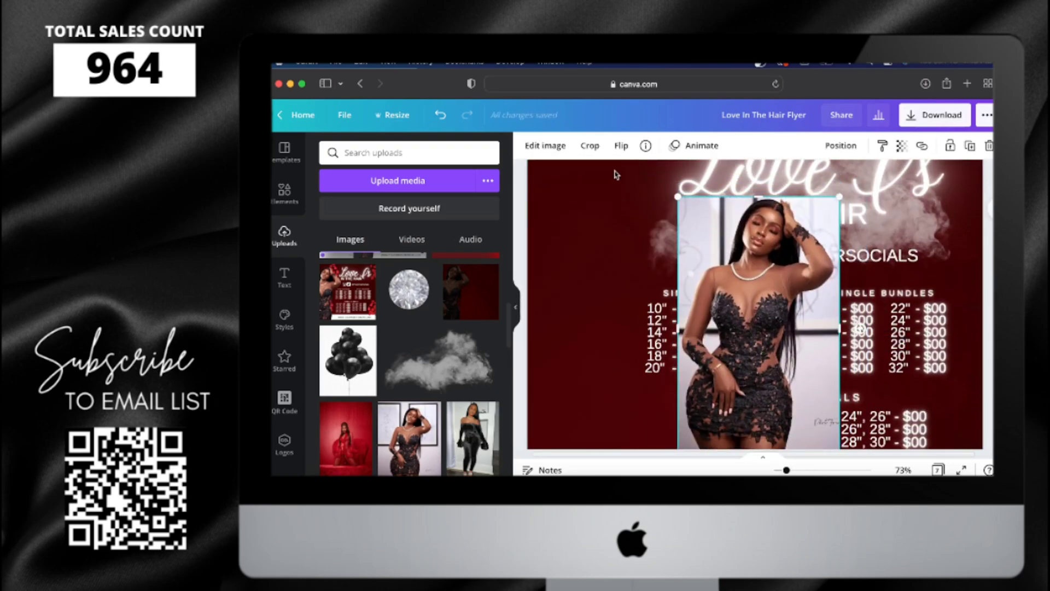
Step: Remove the photo's background with the Background Remover
{"action": "left_click", "coordinate": [545, 145]}
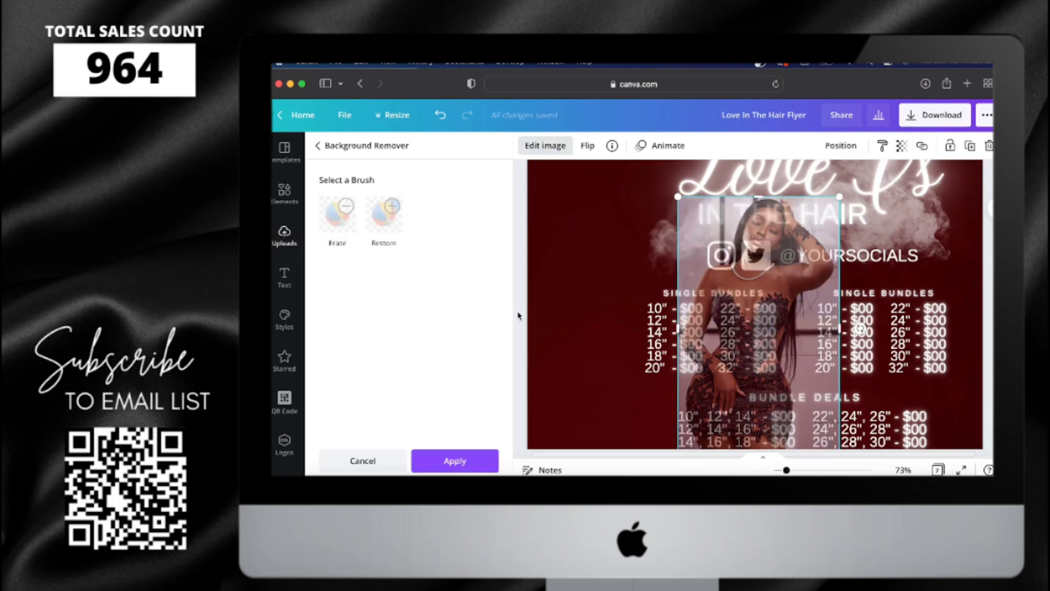
{"action": "left_click", "coordinate": [454, 461]}
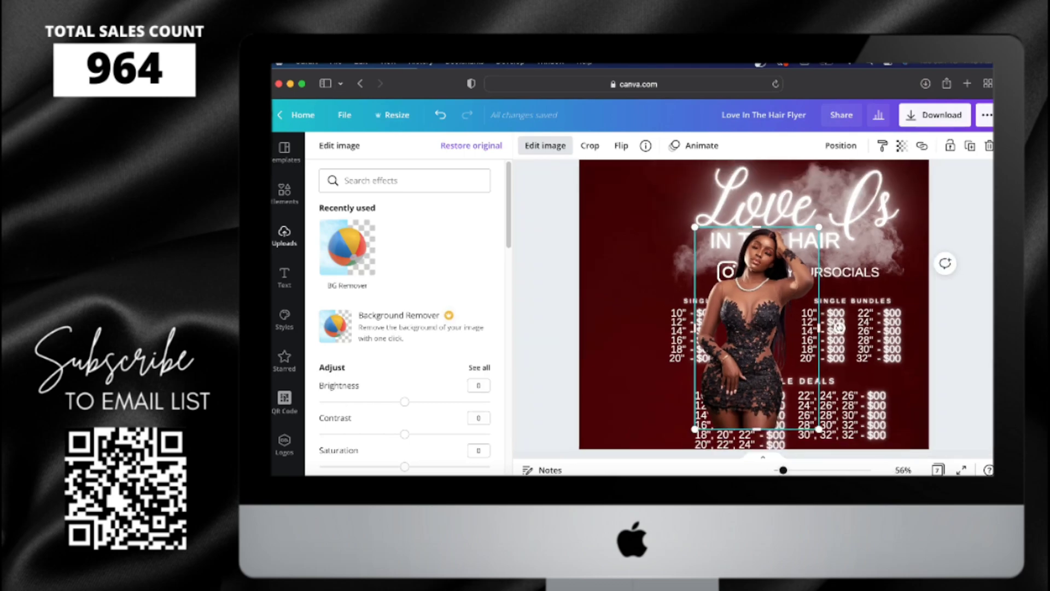
{"action": "scroll", "coordinate": [839, 327], "scroll_direction": "down", "scroll_amount": 5}
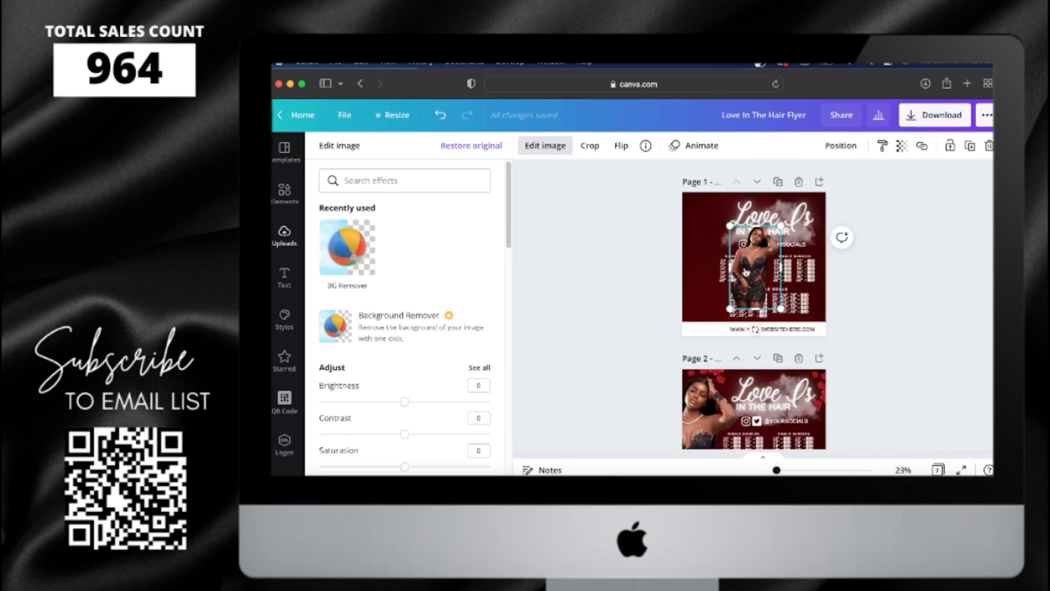
{"action": "scroll", "coordinate": [747, 272], "scroll_direction": "down", "scroll_amount": 3}
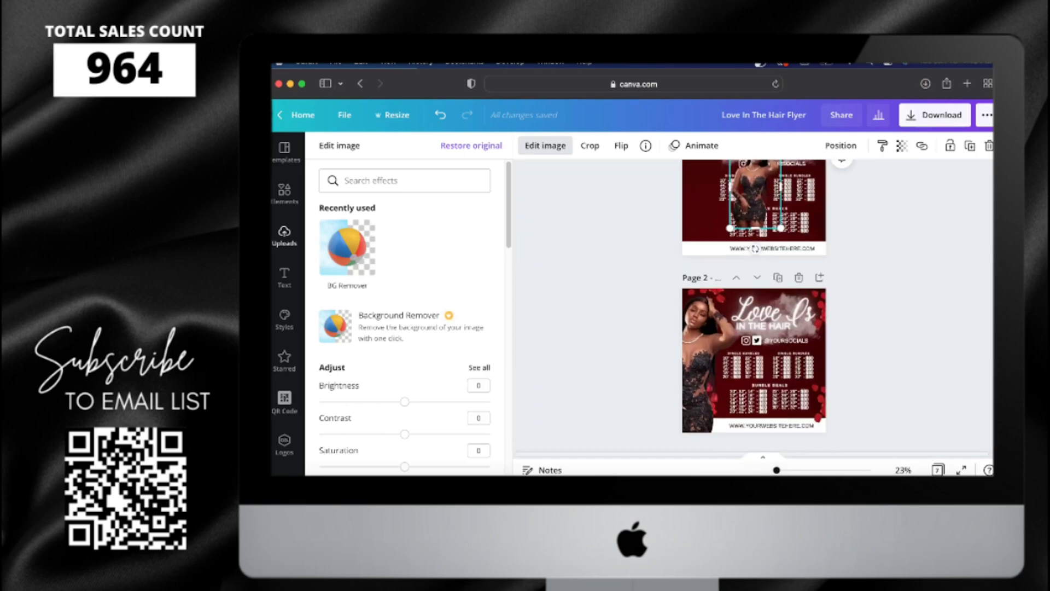
{"action": "left_click", "coordinate": [284, 235]}
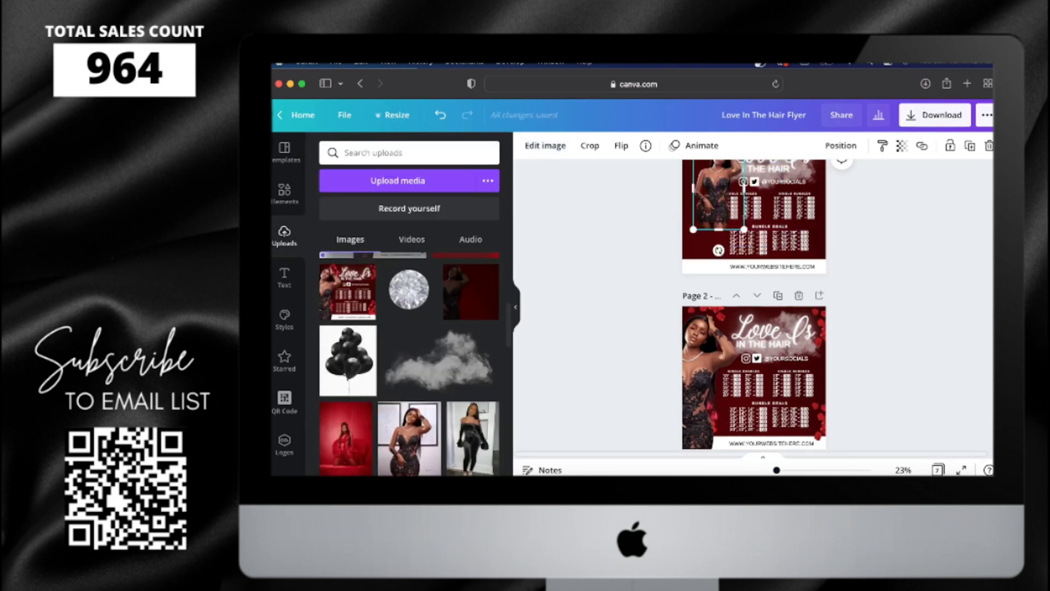
Step: Enlarge the model photo, then start a PicsArt project on a transparent background
{"action": "left_click_drag", "start_coordinate": [744, 230], "coordinate": [760, 303]}
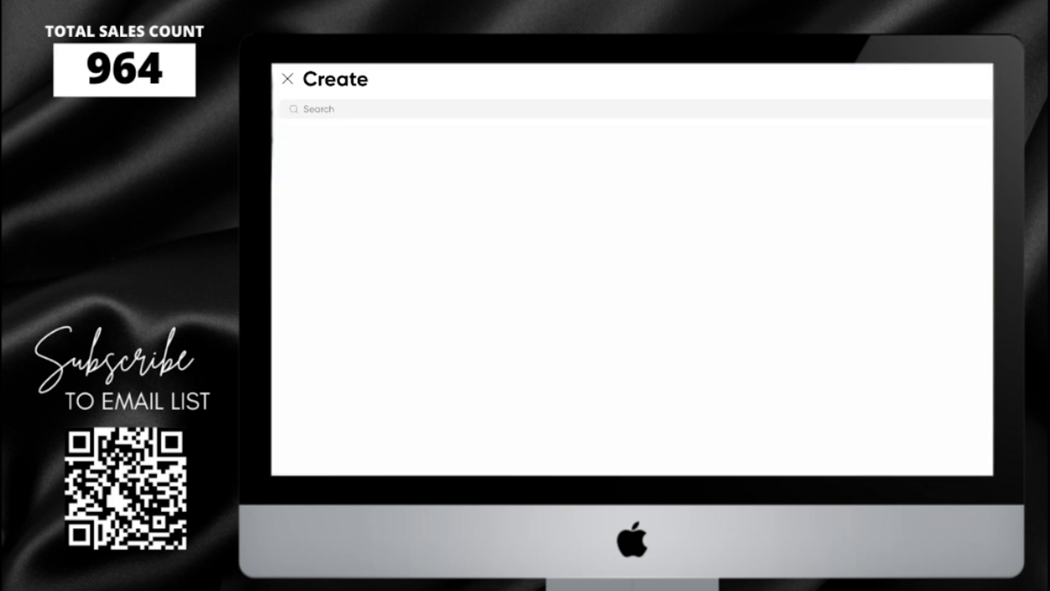
{"action": "scroll", "coordinate": [633, 274], "scroll_direction": "down", "scroll_amount": 10}
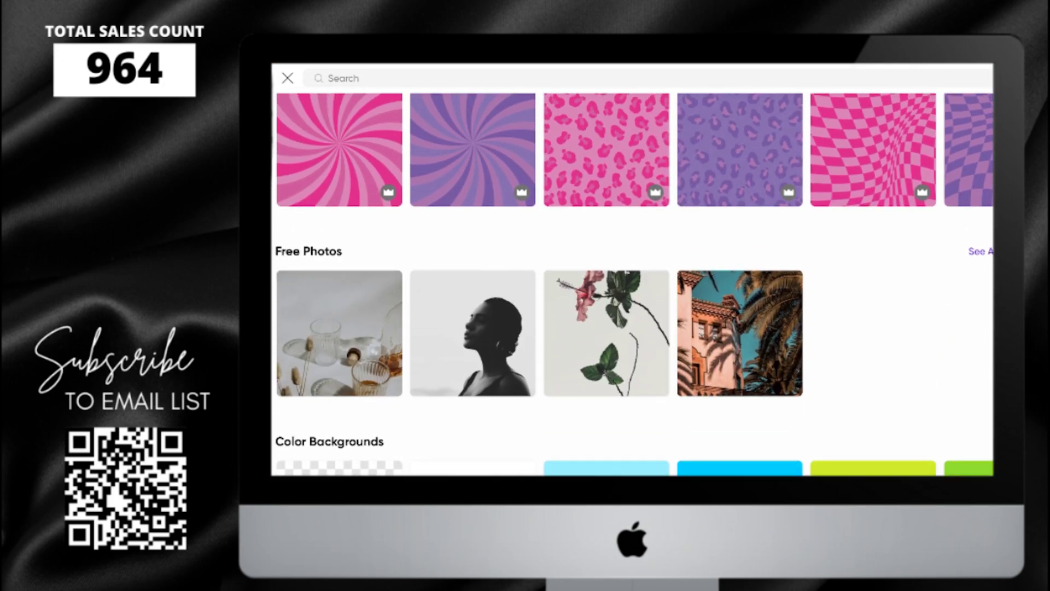
{"action": "left_click", "coordinate": [340, 468]}
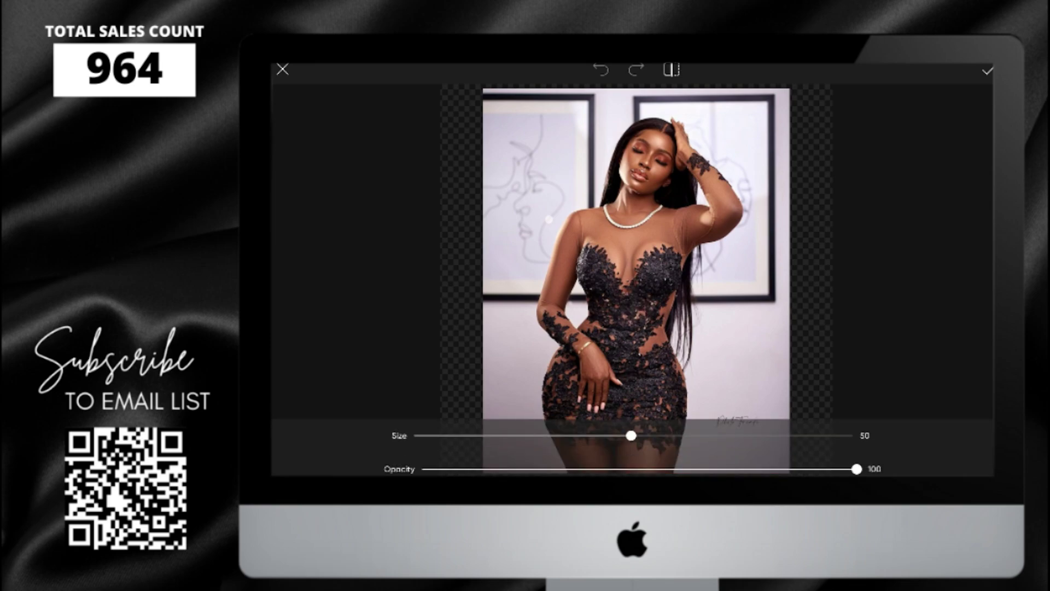
Step: Erase the background along the model's right edge, left edge, arm and hip
{"action": "mouse_move", "coordinate": [779, 344]}
{"action": "left_mouse_down"}
{"action": "mouse_move", "coordinate": [779, 438]}
{"action": "mouse_move", "coordinate": [766, 328]}
{"action": "mouse_move", "coordinate": [722, 460]}
{"action": "mouse_move", "coordinate": [706, 405]}
{"action": "mouse_move", "coordinate": [722, 366]}
{"action": "mouse_move", "coordinate": [760, 340]}
{"action": "mouse_move", "coordinate": [711, 350]}
{"action": "left_mouse_up"}
{"action": "mouse_move", "coordinate": [607, 104]}
{"action": "left_mouse_down"}
{"action": "mouse_move", "coordinate": [547, 180]}
{"action": "mouse_move", "coordinate": [489, 284]}
{"action": "mouse_move", "coordinate": [498, 463]}
{"action": "mouse_move", "coordinate": [522, 295]}
{"action": "mouse_move", "coordinate": [533, 427]}
{"action": "left_mouse_up"}
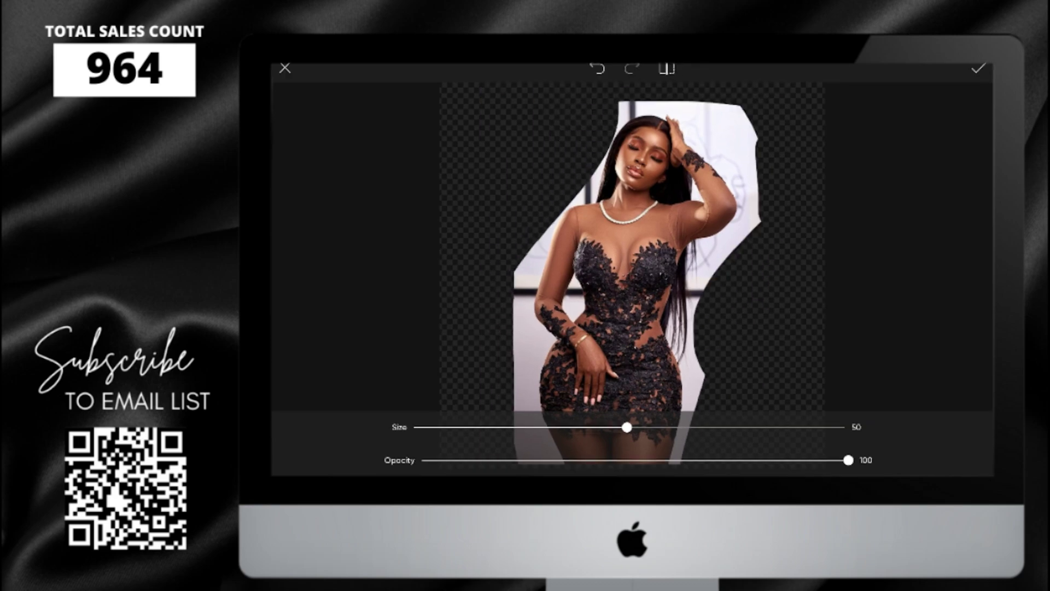
{"action": "left_click_drag", "start_coordinate": [757, 191], "coordinate": [719, 268]}
{"action": "mouse_move", "coordinate": [691, 388]}
{"action": "left_mouse_down"}
{"action": "mouse_move", "coordinate": [681, 462]}
{"action": "mouse_move", "coordinate": [691, 328]}
{"action": "mouse_move", "coordinate": [706, 265]}
{"action": "mouse_move", "coordinate": [749, 181]}
{"action": "mouse_move", "coordinate": [711, 104]}
{"action": "left_mouse_up"}
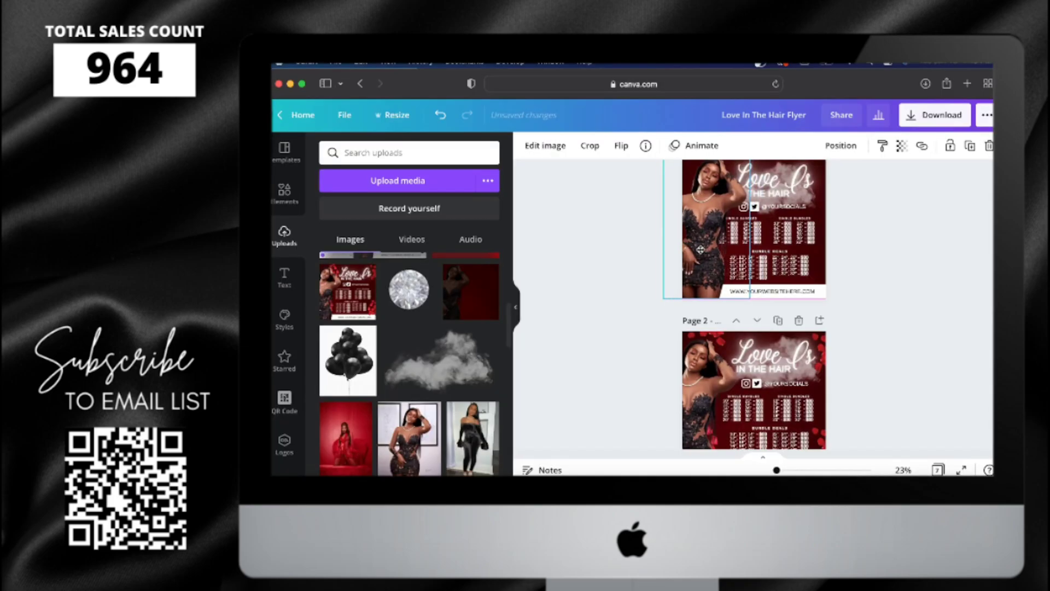
Step: Enlarge the model cut-out and align it with page 1's left edge
{"action": "left_click_drag", "start_coordinate": [700, 249], "coordinate": [691, 250]}
{"action": "scroll", "coordinate": [691, 249], "scroll_direction": "up", "scroll_amount": 1}
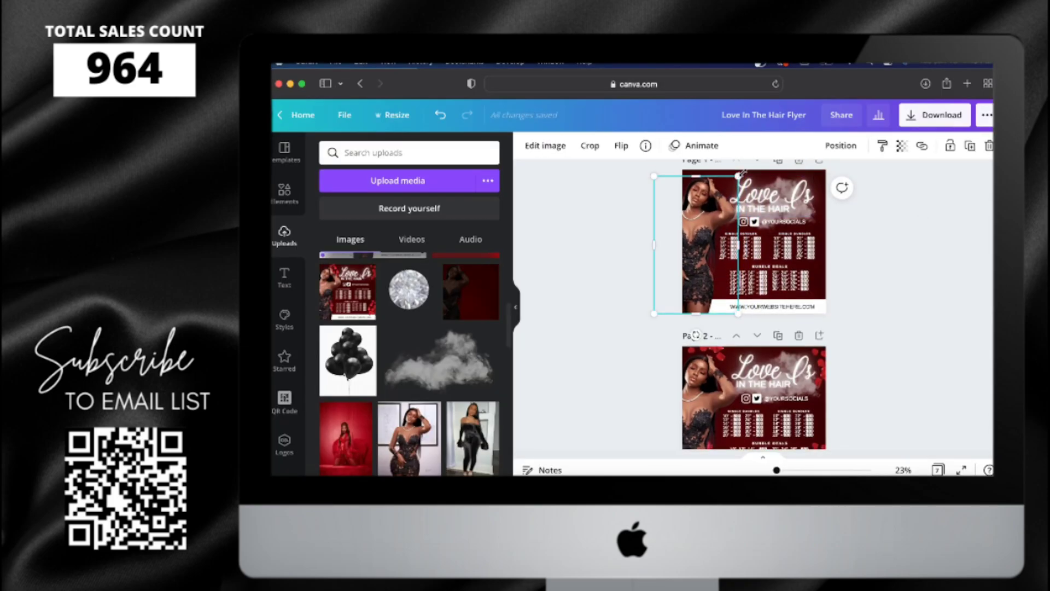
{"action": "left_click_drag", "start_coordinate": [742, 173], "coordinate": [755, 157]}
{"action": "left_click_drag", "start_coordinate": [698, 250], "coordinate": [691, 267]}
{"action": "left_click_drag", "start_coordinate": [744, 331], "coordinate": [741, 323]}
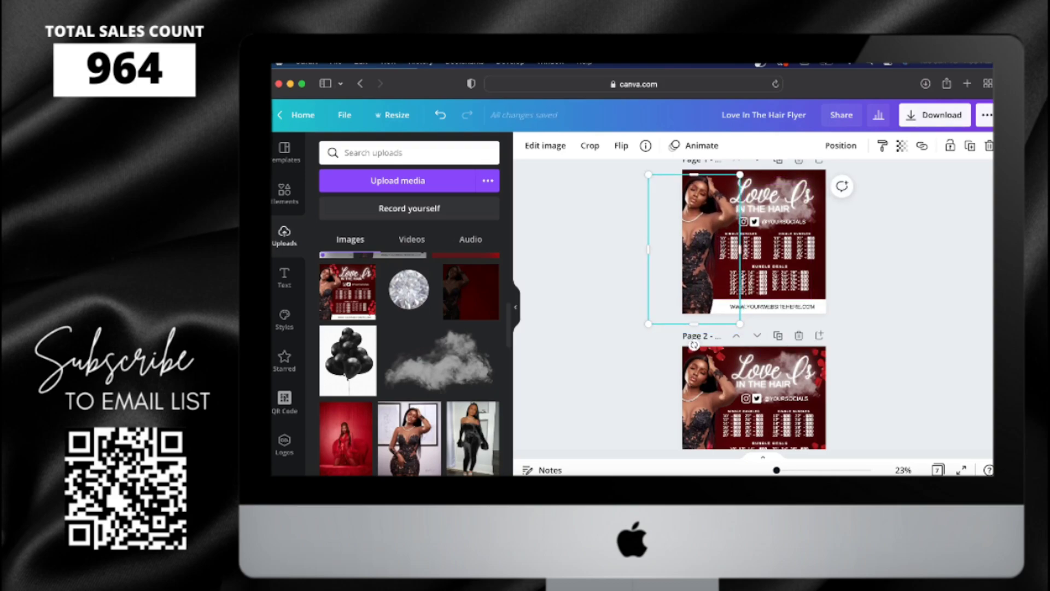
{"action": "left_click", "coordinate": [775, 194]}
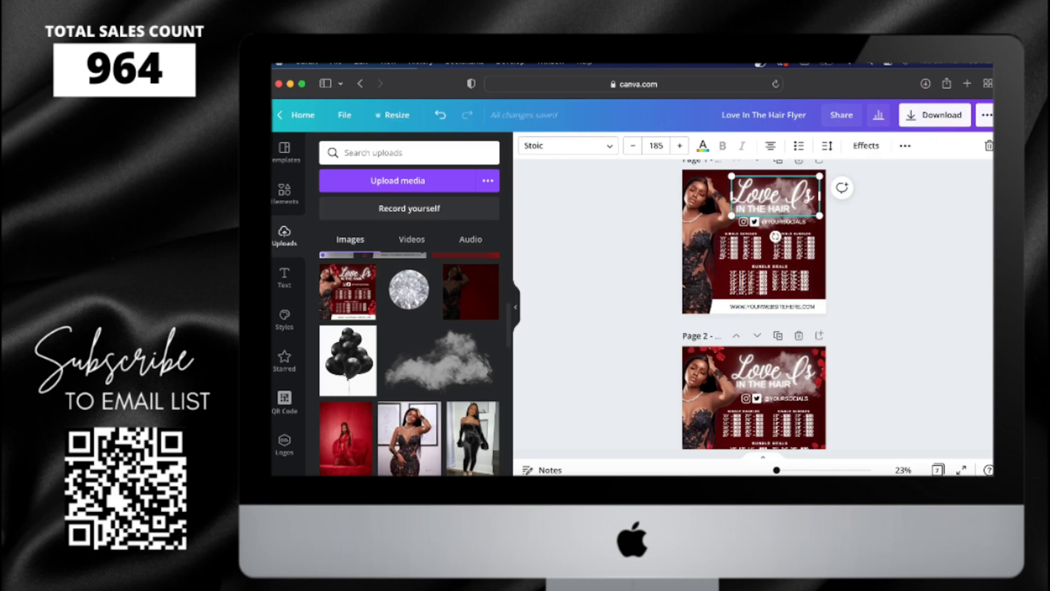
{"action": "key", "text": "Escape"}
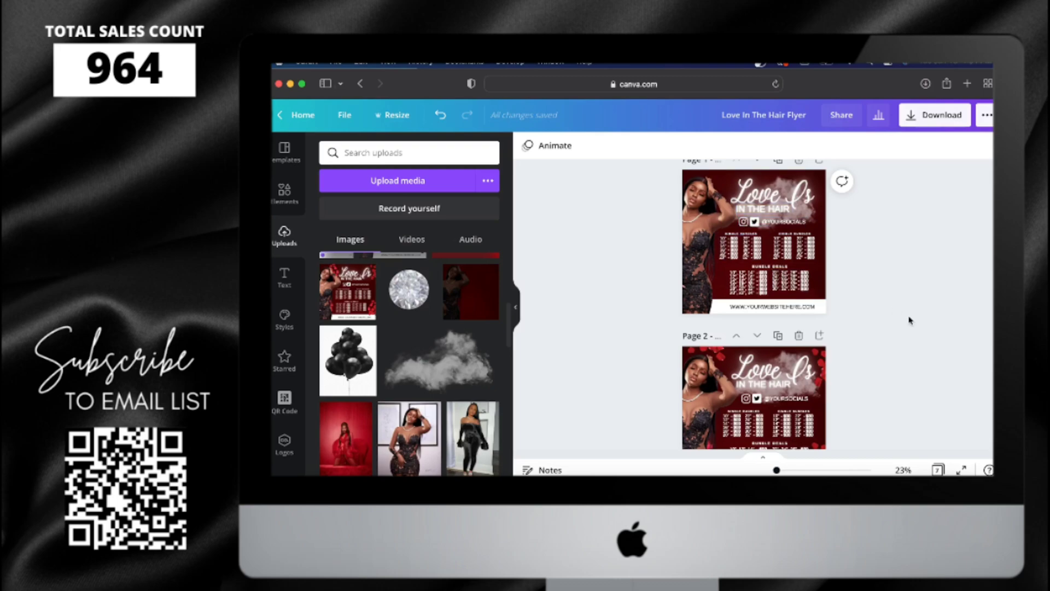
{"action": "scroll", "coordinate": [909, 320], "scroll_direction": "down", "scroll_amount": 2}
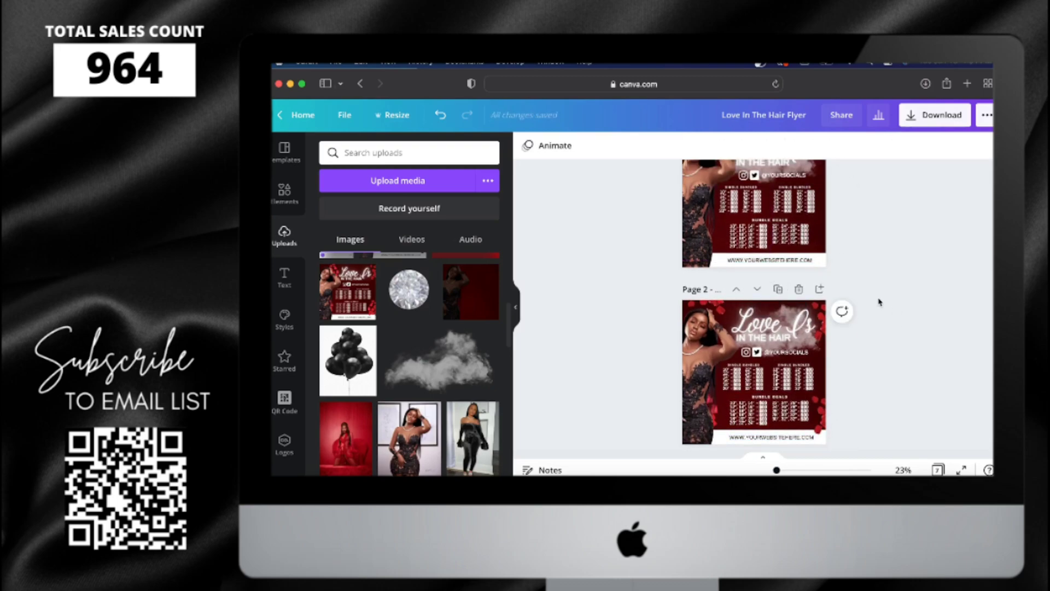
{"action": "scroll", "coordinate": [879, 302], "scroll_direction": "up", "scroll_amount": 3}
Step: Search elements for 'rose' and add a rose-petals graphic to page 1
{"action": "left_click", "coordinate": [285, 193]}
{"action": "left_click", "coordinate": [404, 153]}
{"action": "type", "text": "ros"}
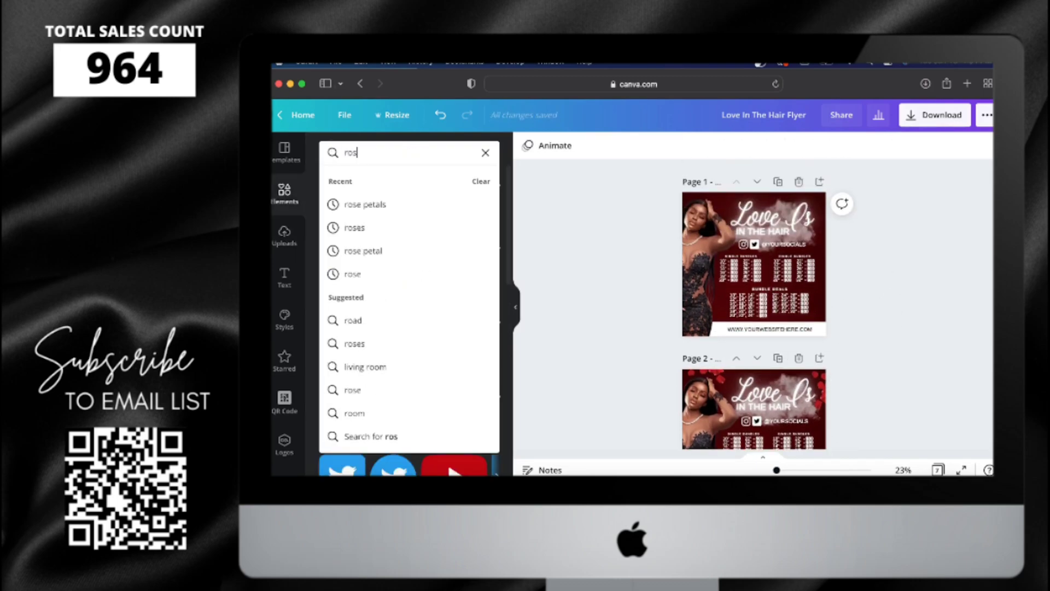
{"action": "type", "text": "e"}
{"action": "left_click", "coordinate": [363, 205]}
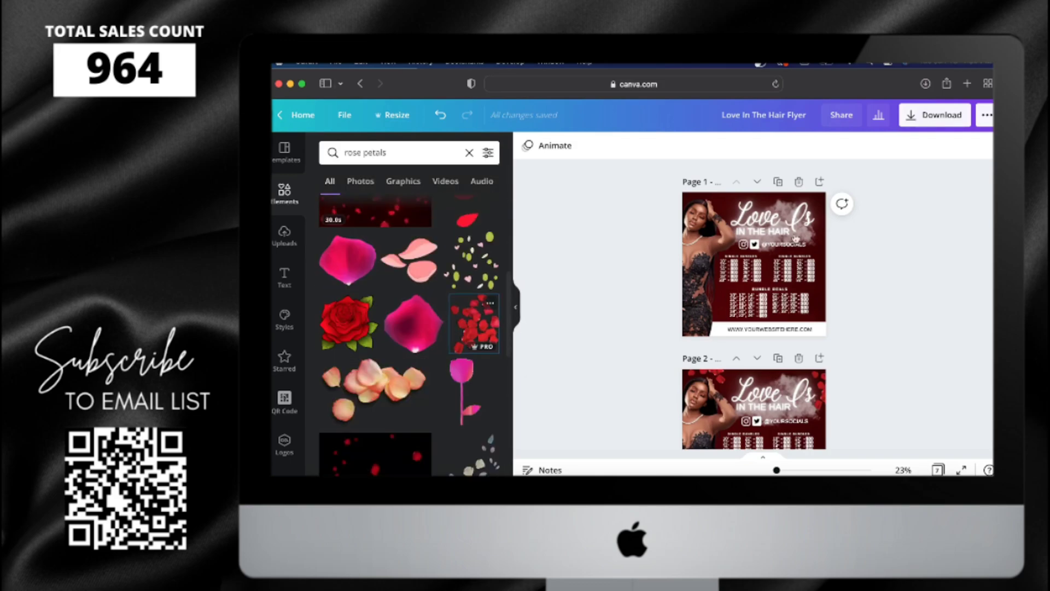
{"action": "left_click_drag", "start_coordinate": [794, 238], "coordinate": [714, 200]}
Step: Flip the rose petals and move them to page 1's right edge
{"action": "left_click", "coordinate": [622, 146]}
{"action": "left_click", "coordinate": [645, 176]}
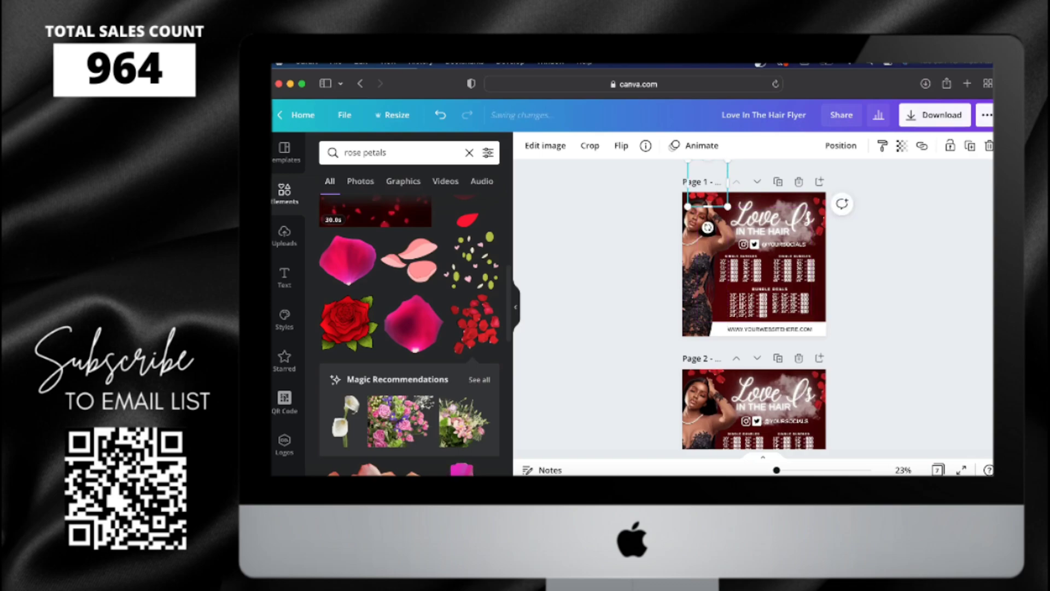
{"action": "left_click", "coordinate": [700, 274]}
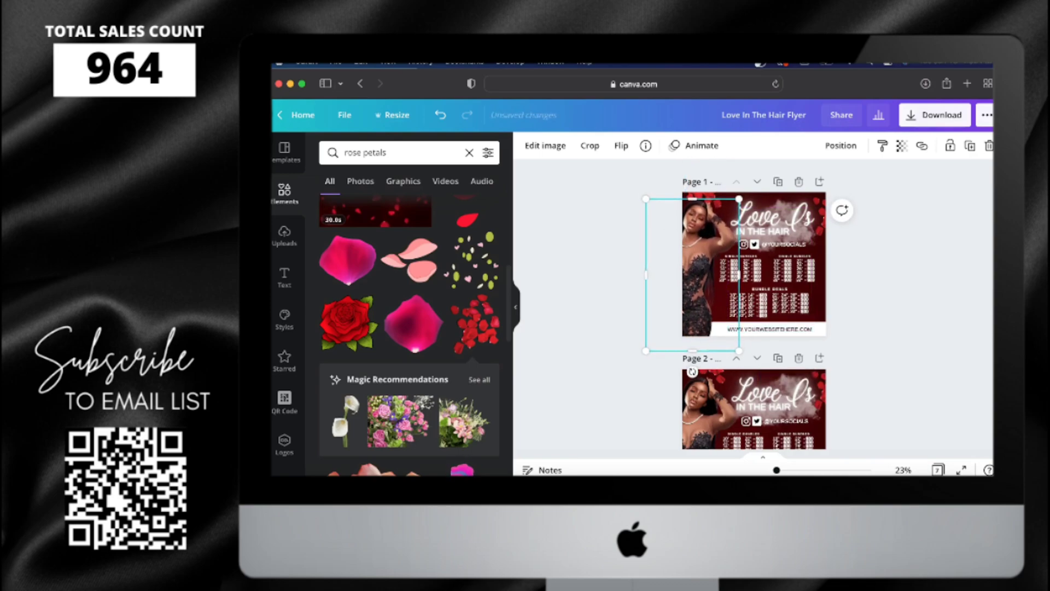
{"action": "left_click", "coordinate": [703, 196]}
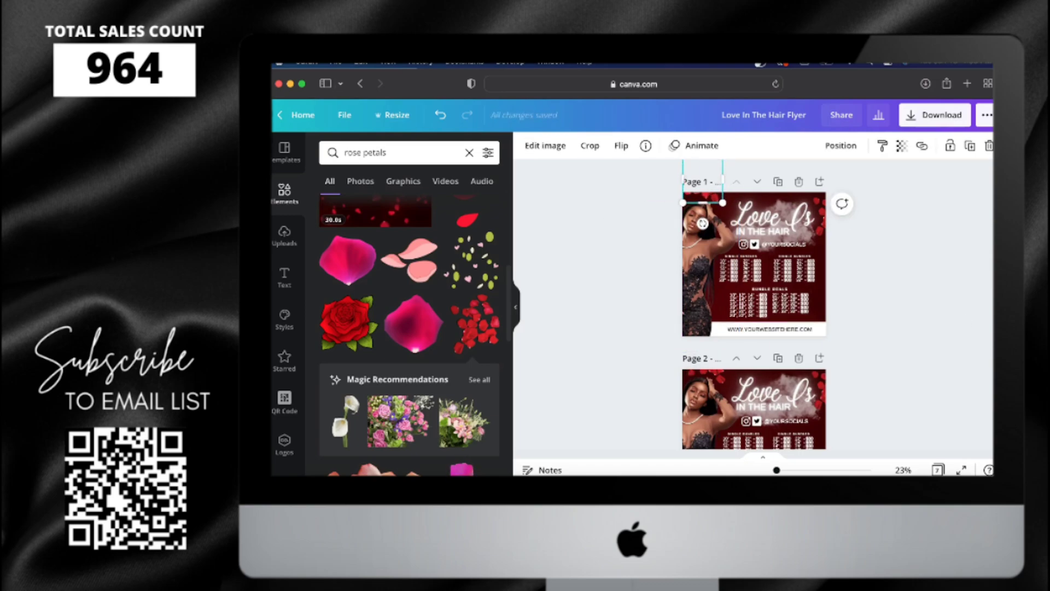
{"action": "left_click_drag", "start_coordinate": [703, 186], "coordinate": [698, 234]}
{"action": "key", "text": "super+z"}
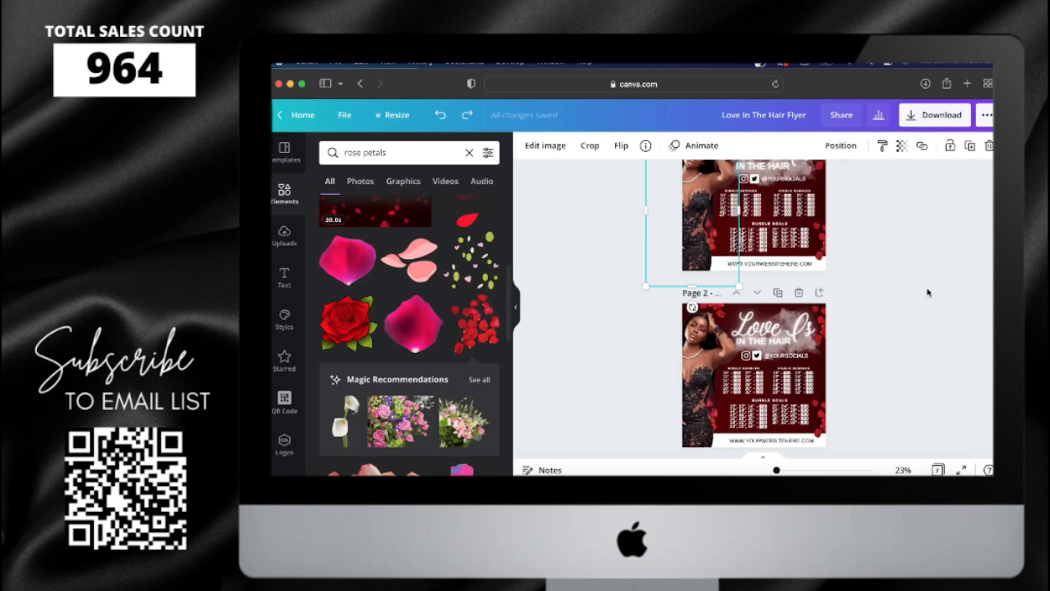
{"action": "scroll", "coordinate": [926, 293], "scroll_direction": "down", "scroll_amount": 3}
{"action": "scroll", "coordinate": [928, 329], "scroll_direction": "up", "scroll_amount": 1}
{"action": "key", "text": "super+shift+z"}
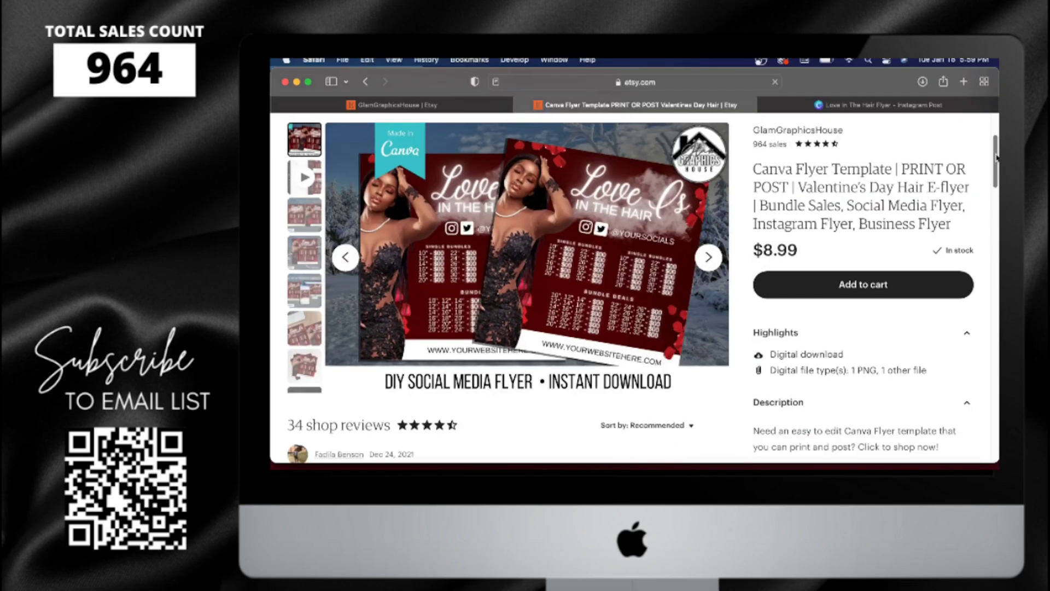
{"action": "scroll", "coordinate": [997, 158], "scroll_direction": "up", "scroll_amount": 1}
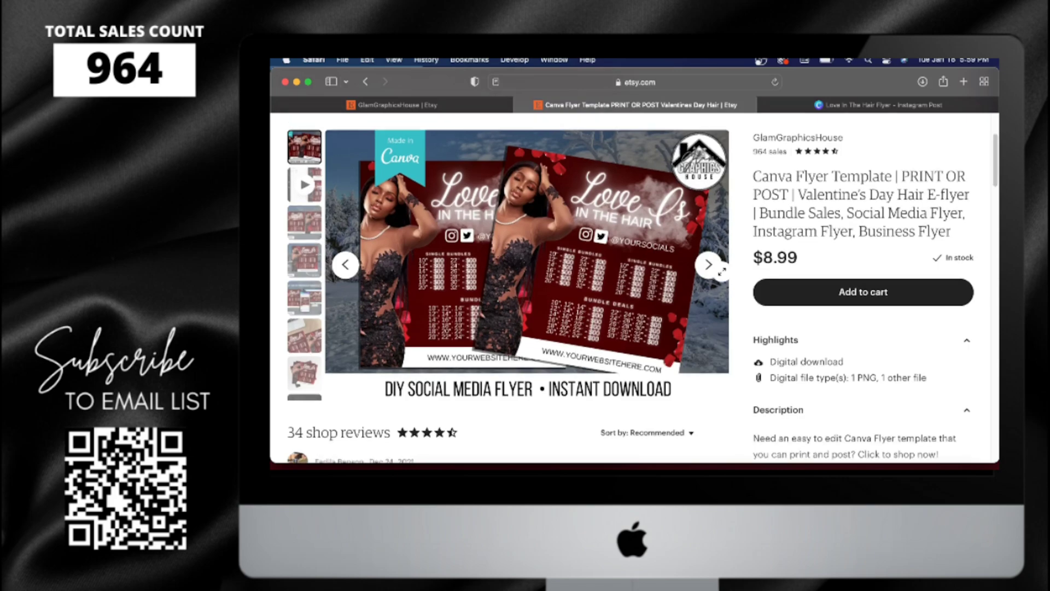
Step: Advance the listing gallery six images to the stacked printed flyers mockup
{"action": "left_click", "coordinate": [711, 268]}
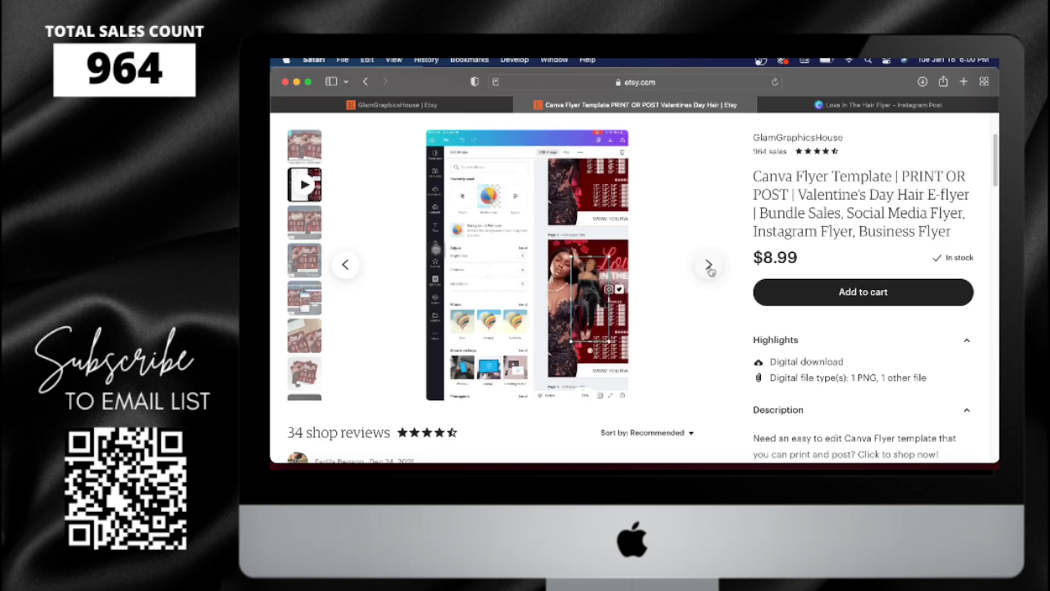
{"action": "left_click", "coordinate": [709, 267]}
{"action": "left_click", "coordinate": [709, 267]}
{"action": "left_click", "coordinate": [709, 267]}
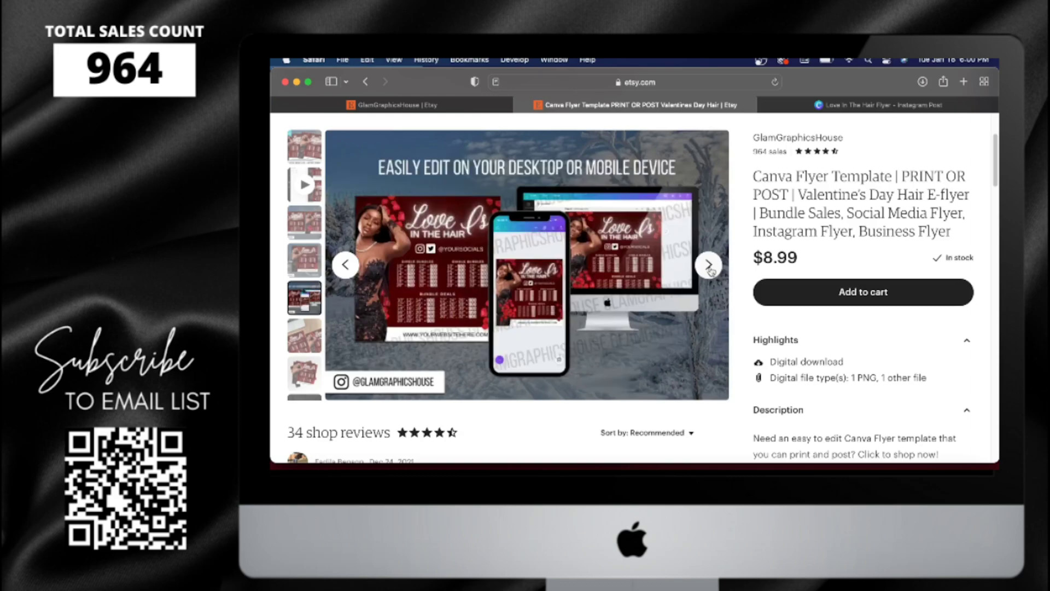
{"action": "left_click", "coordinate": [709, 267]}
{"action": "left_click", "coordinate": [710, 268]}
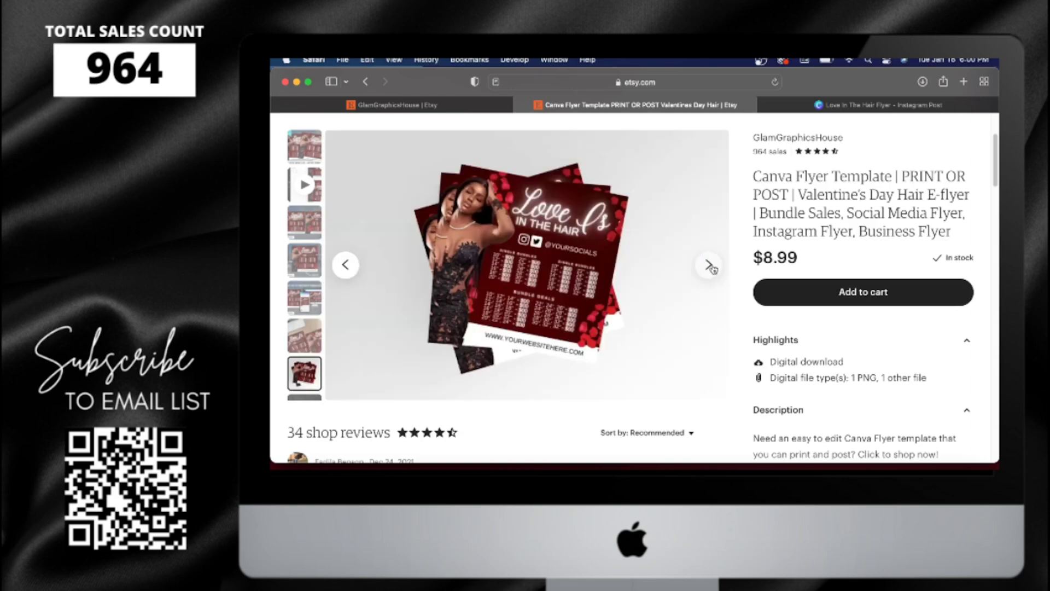